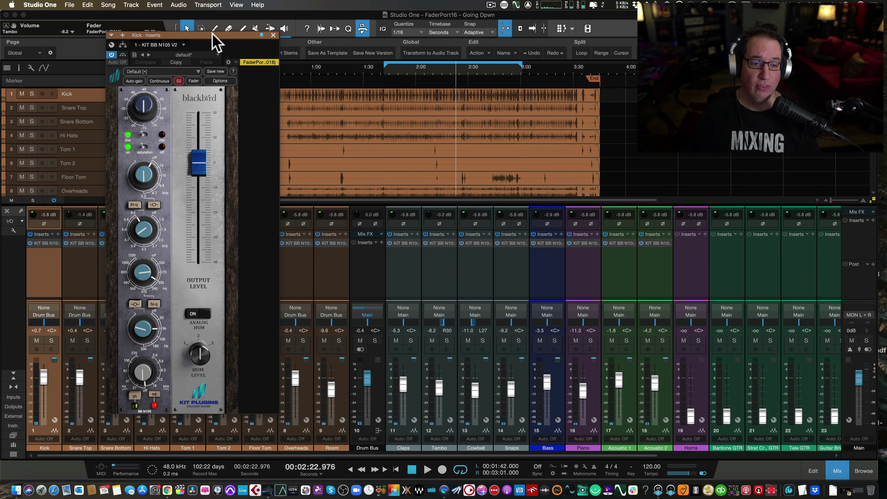
- Shift the Kick's Blackbird BB105 V2 insert window a little to the right
drag(212, 33, 245, 32)
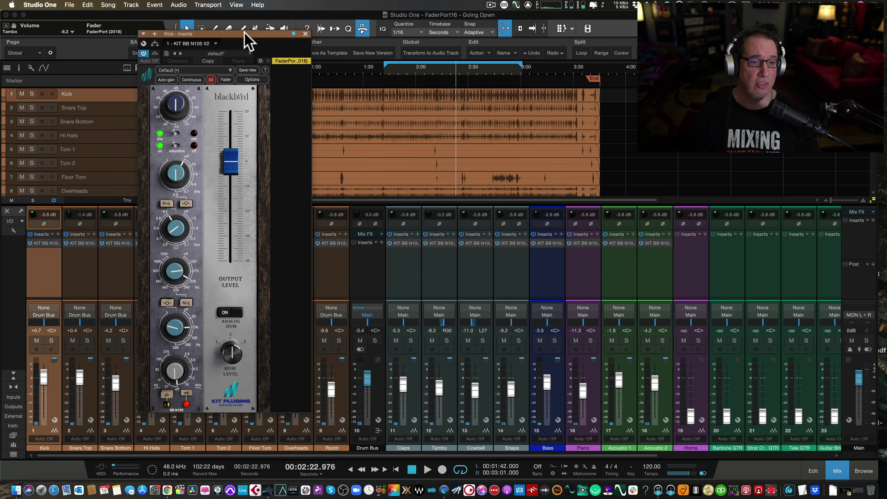
- Nudge the Kick plugin window further right, rescale it from the bottom-right corner, and raise it slightly
drag(244, 33, 261, 31)
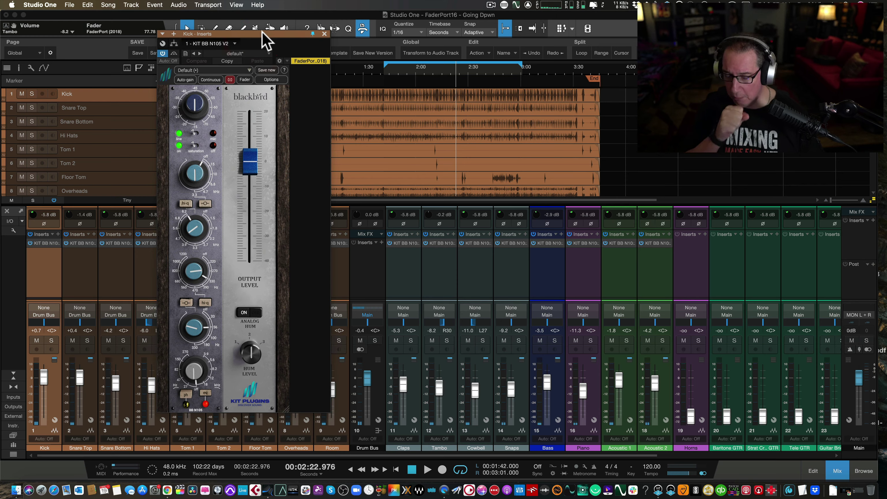
drag(262, 37, 268, 34)
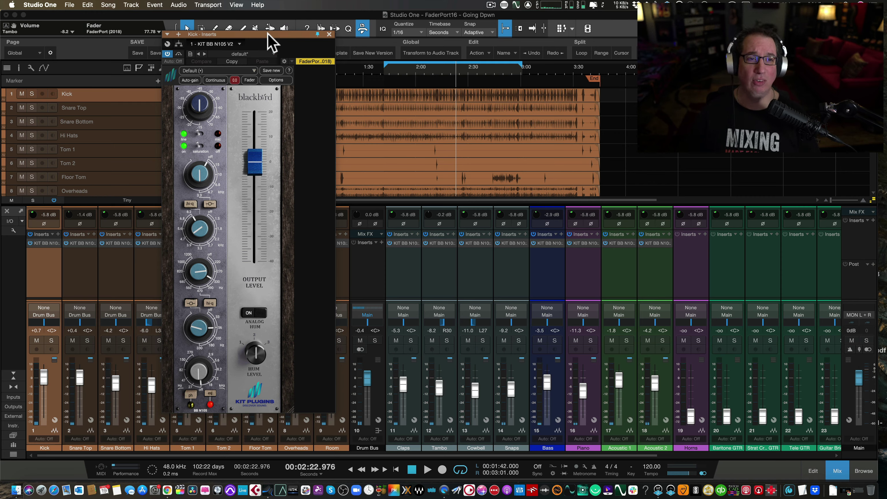
drag(268, 34, 274, 33)
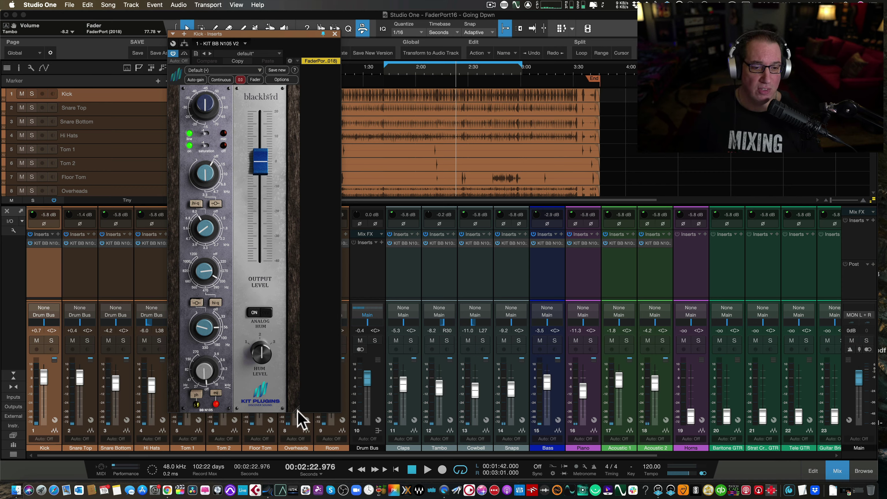
mouse_move(293, 410)
mouse_down()
mouse_move(317, 423)
mouse_move(285, 398)
mouse_move(321, 416)
mouse_move(299, 396)
mouse_up()
drag(267, 34, 271, 28)
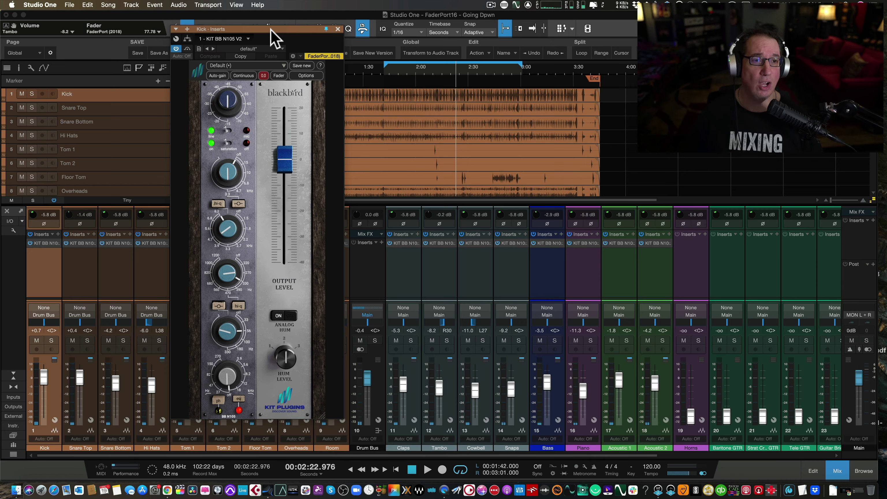
click(273, 64)
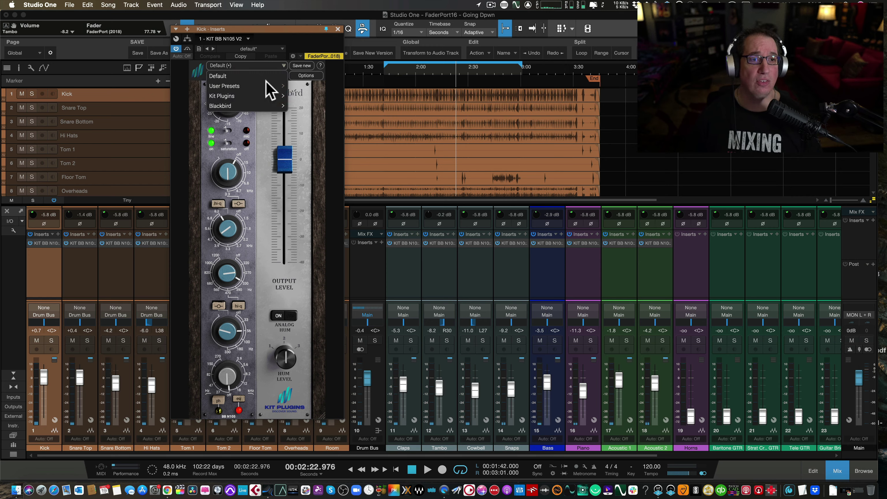
mouse_move(260, 92)
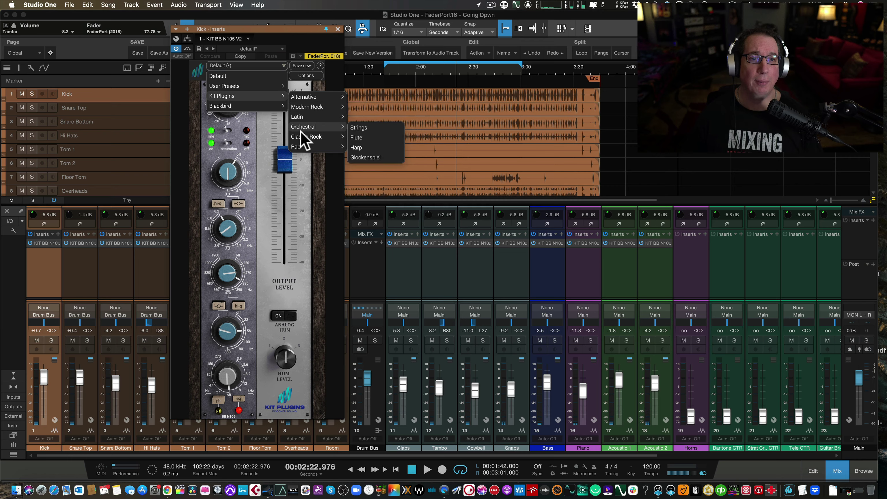
mouse_move(276, 106)
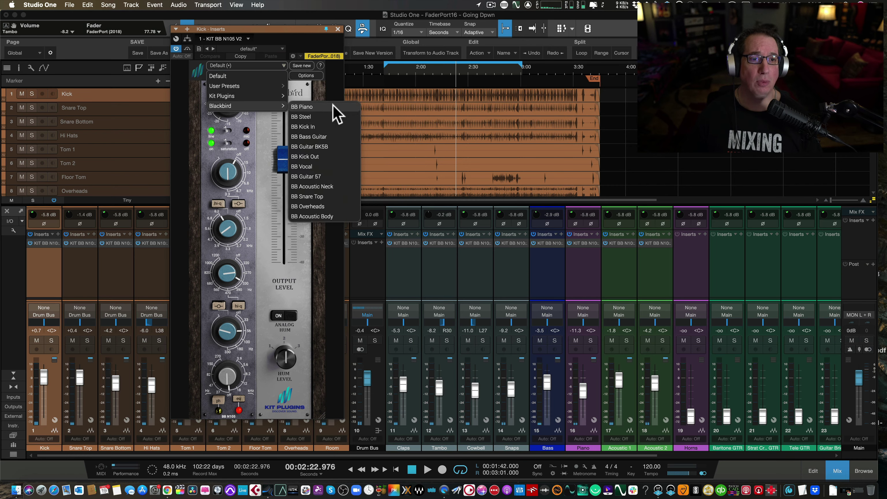
click(303, 34)
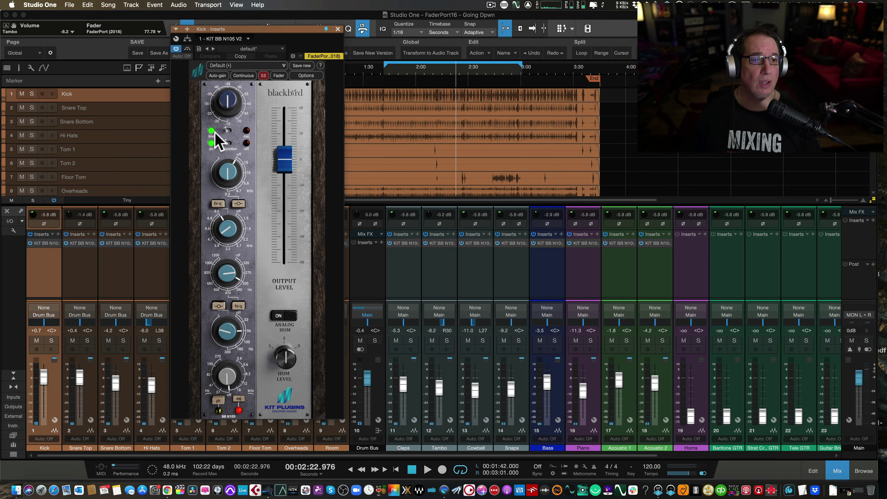
- Switch the Kick strip's pre-amp input to Line mode and turn pre-amp saturation on
click(229, 133)
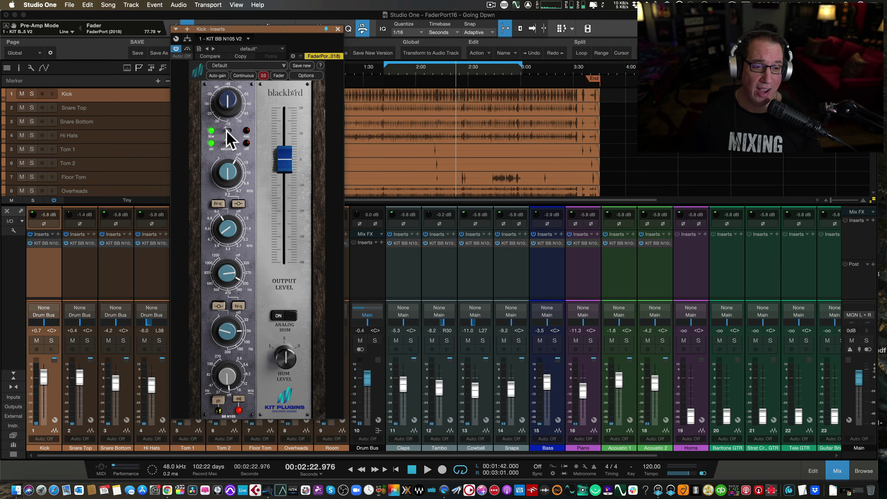
mouse_move(284, 159)
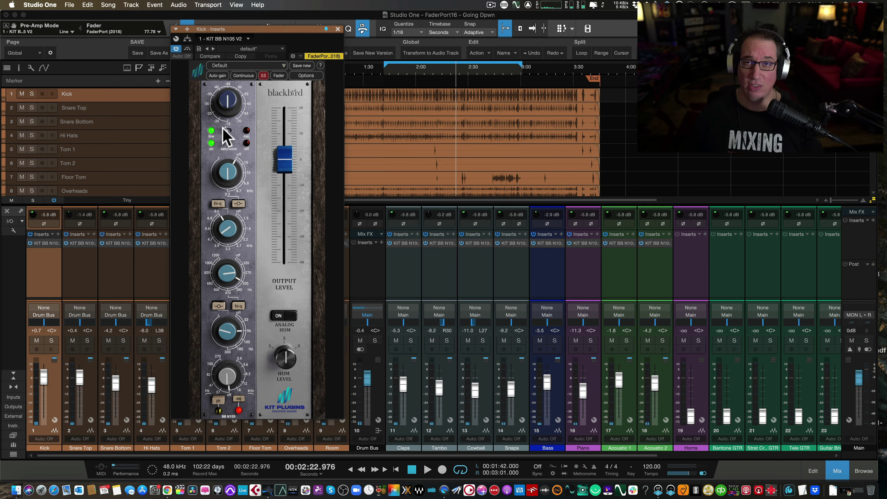
click(227, 143)
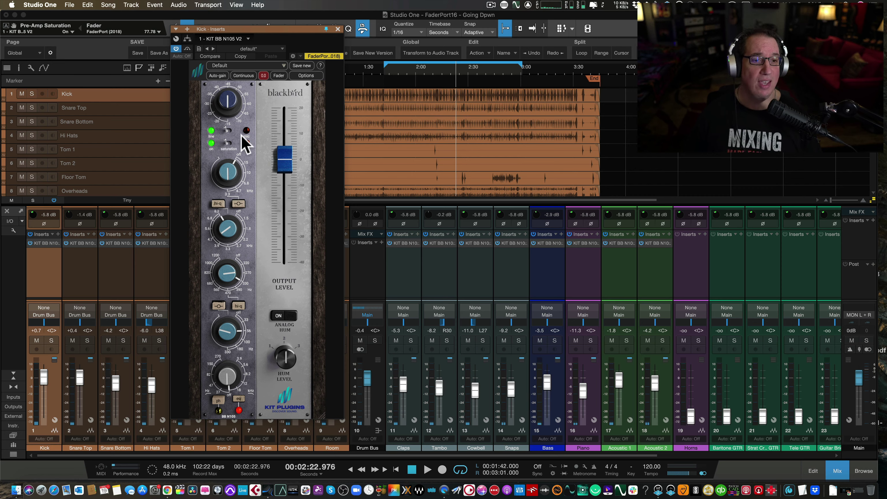
mouse_move(279, 196)
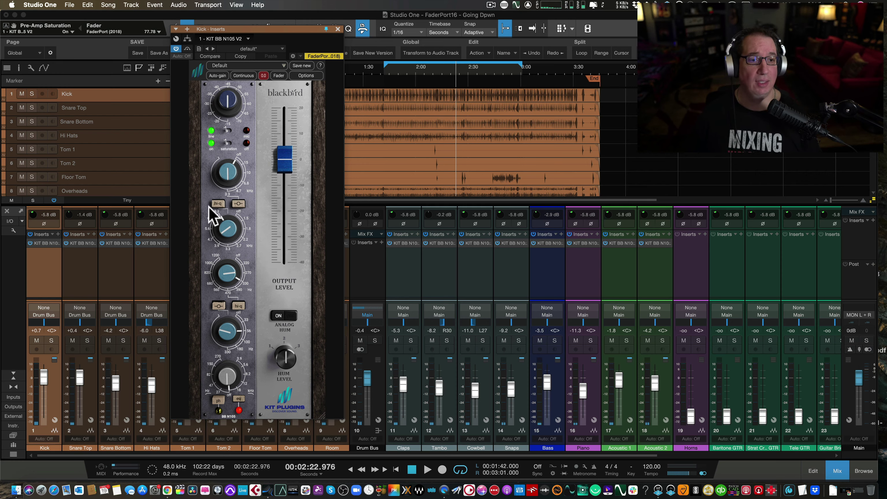
- Sweep the high band to 15 kHz and back off, reset its gain near 0 dB, and toggle Shelf
mouse_move(224, 184)
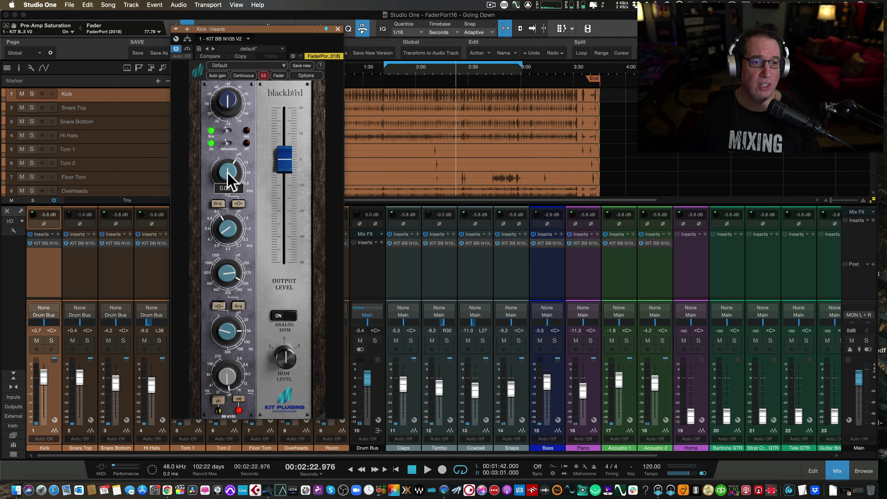
mouse_move(237, 162)
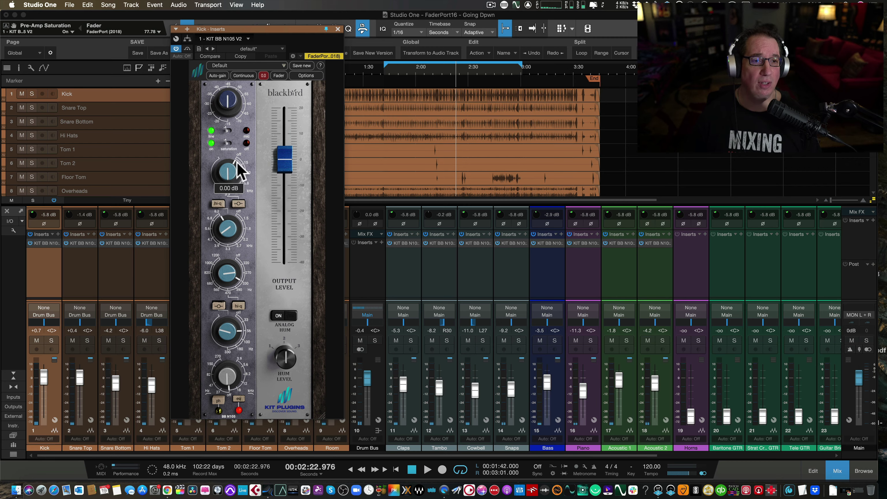
drag(243, 163, 219, 126)
click(238, 155)
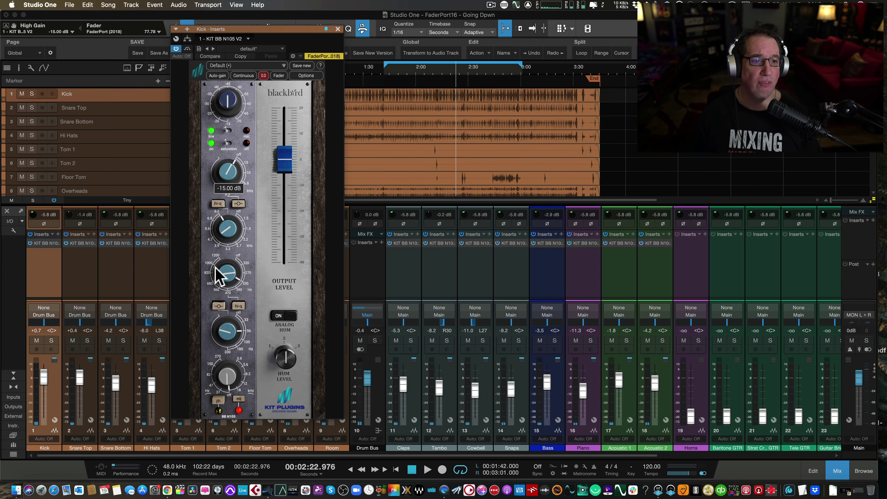
drag(228, 176, 228, 172)
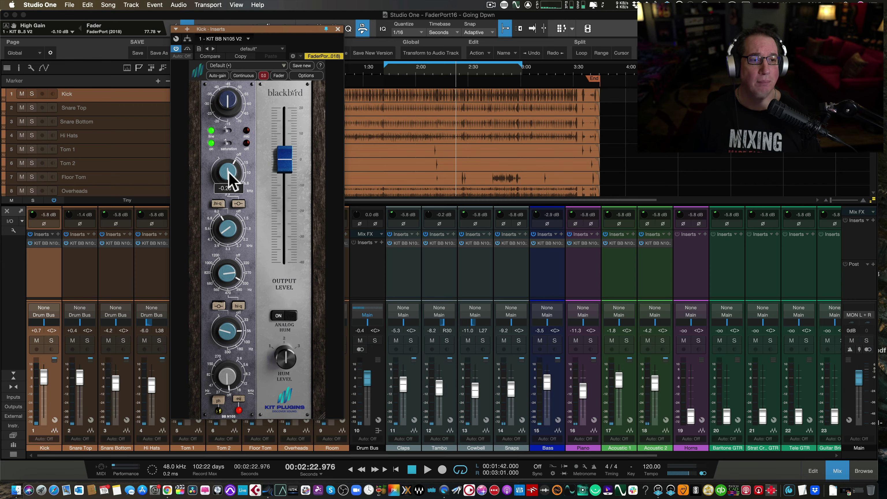
click(237, 204)
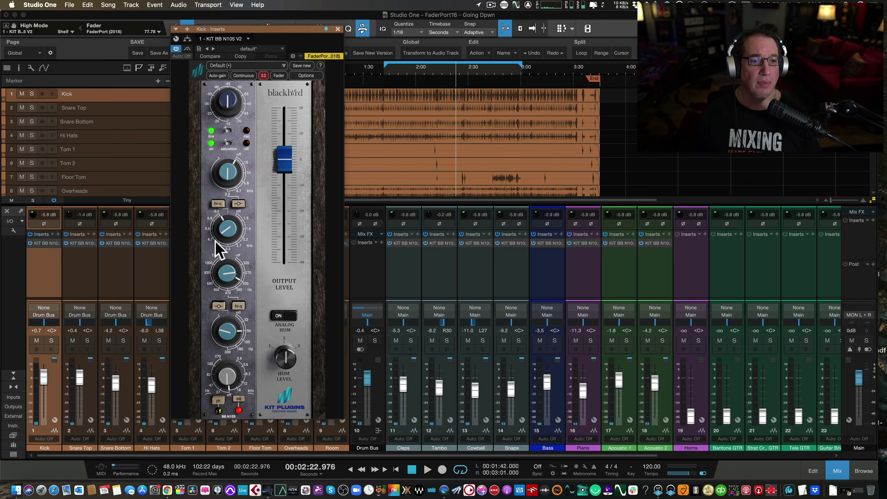
- Toggle the hi-mid band's Hi-Q on and back off
mouse_move(219, 216)
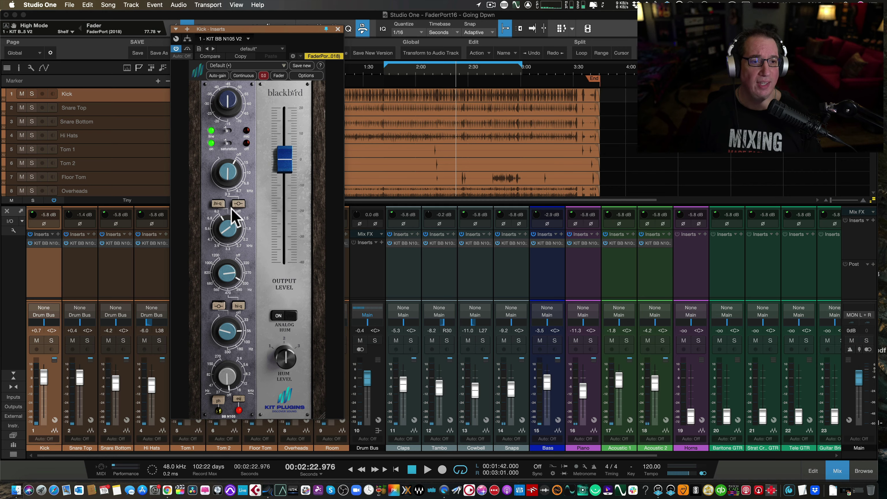
click(217, 205)
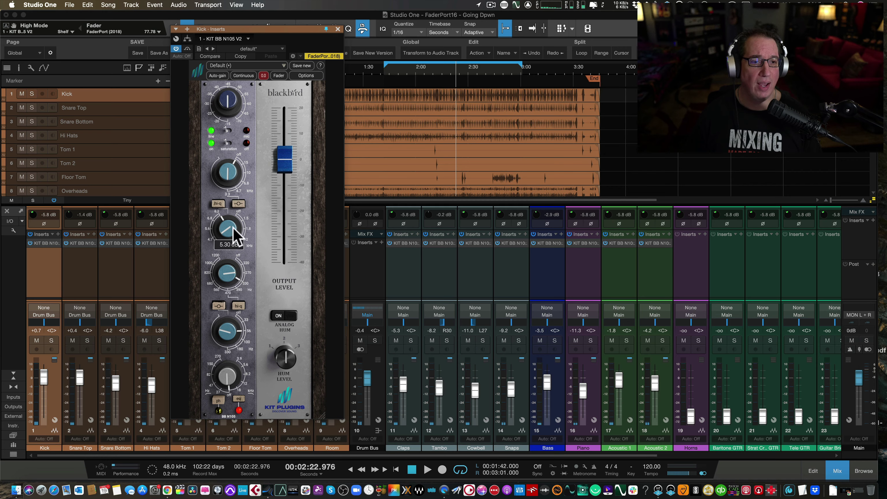
click(221, 206)
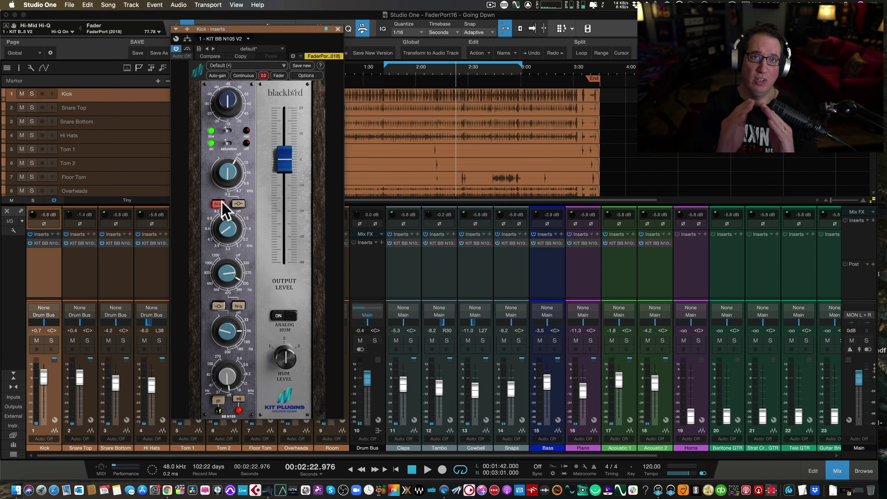
click(220, 204)
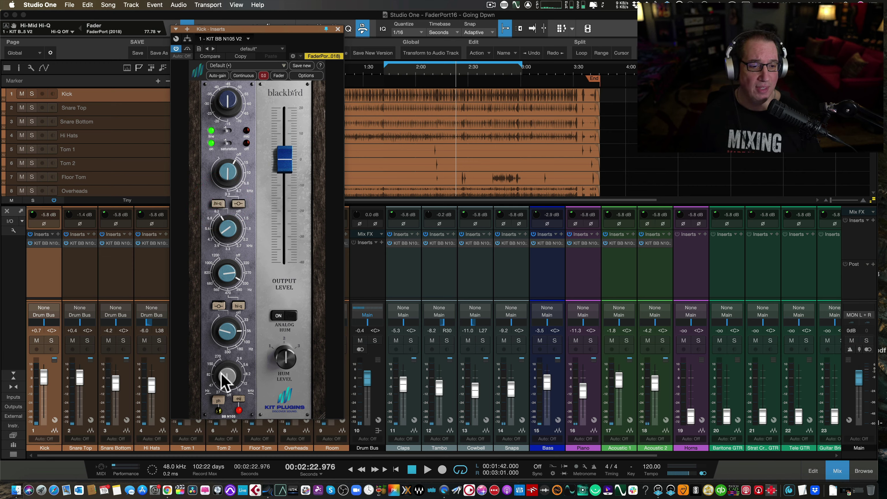
click(238, 399)
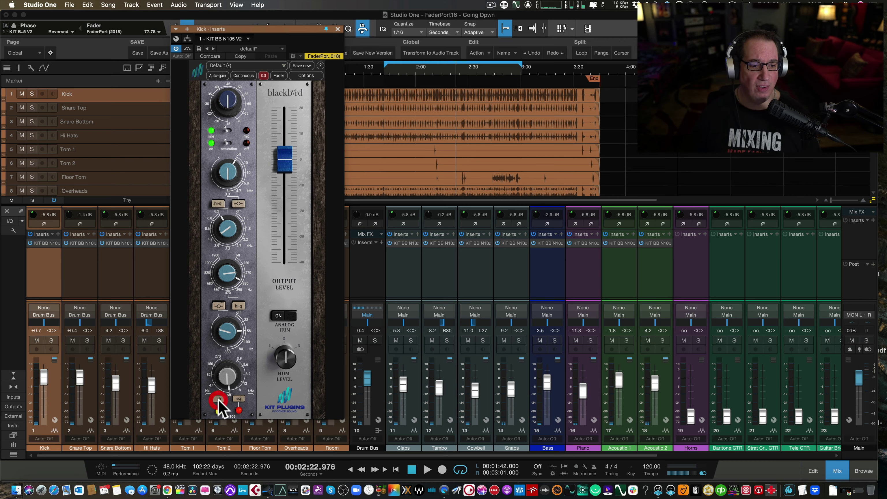
click(238, 400)
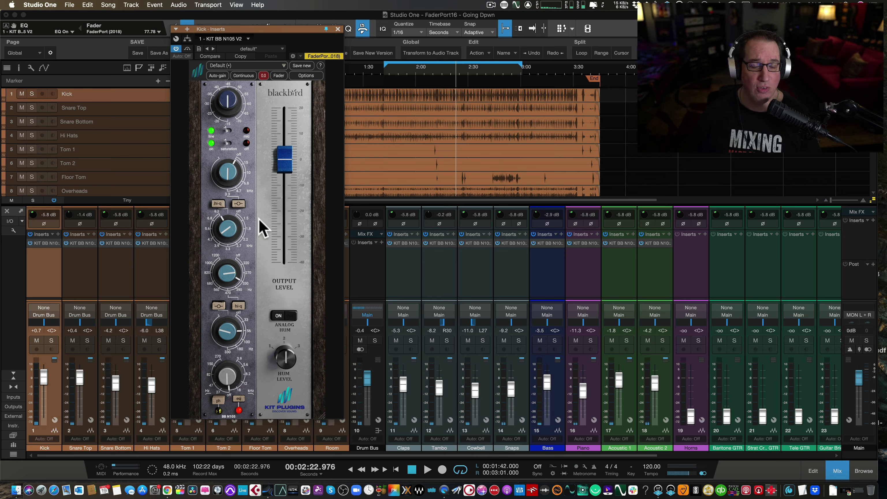
mouse_move(284, 158)
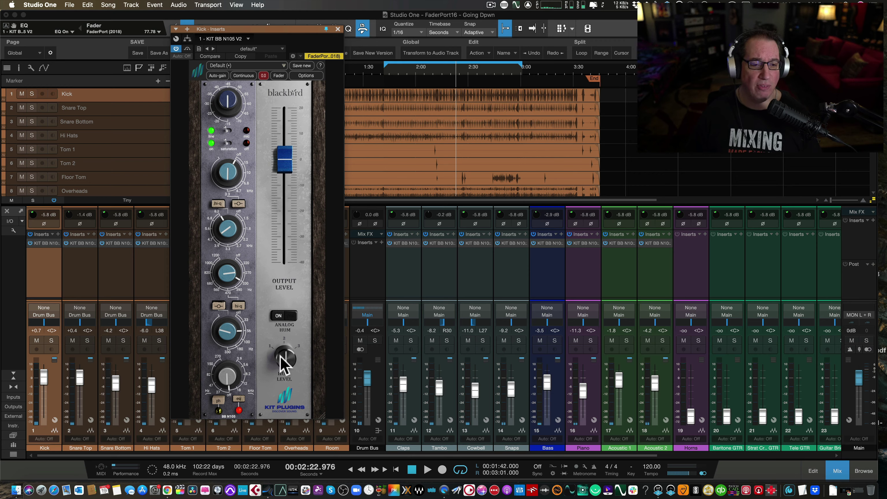
click(290, 316)
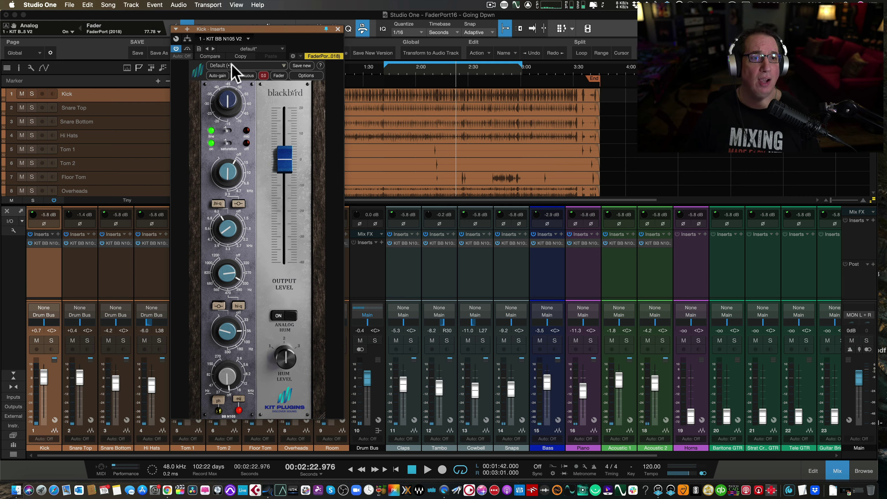
- Switch the Kick pre-amp to mic input, set sensitivity to -15.00 dB, and enable continuous auto-gain
click(216, 75)
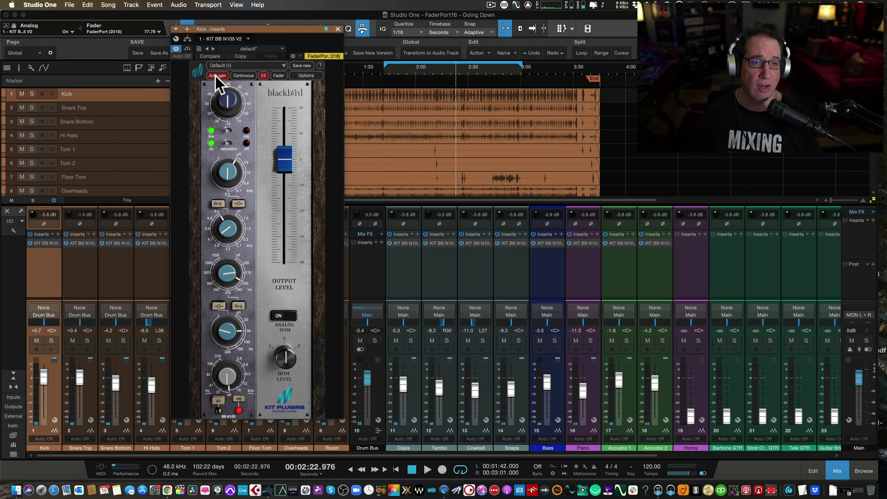
click(217, 76)
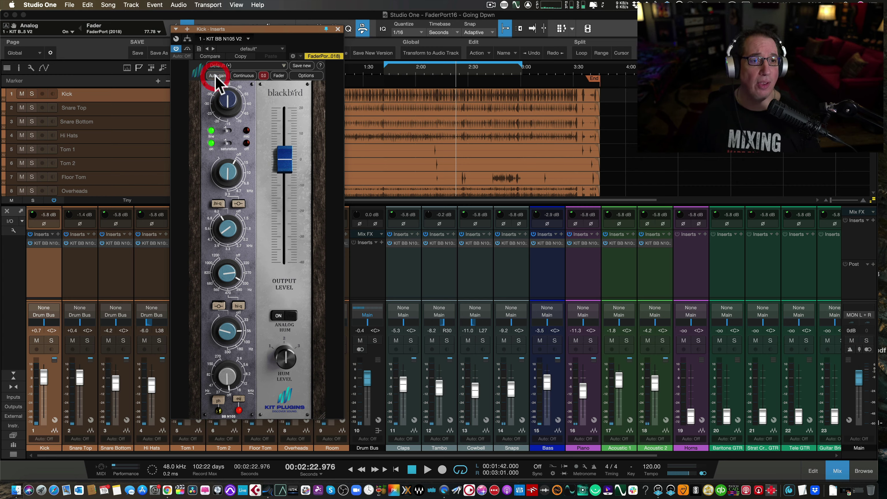
click(244, 77)
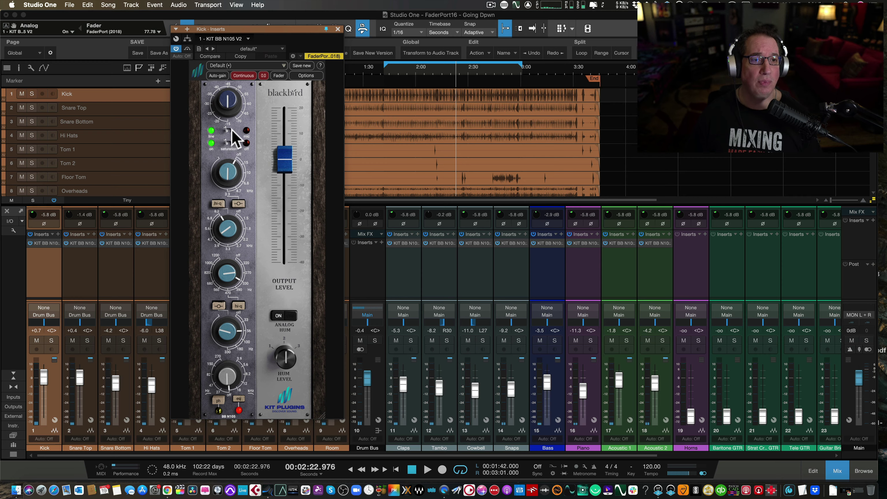
click(240, 76)
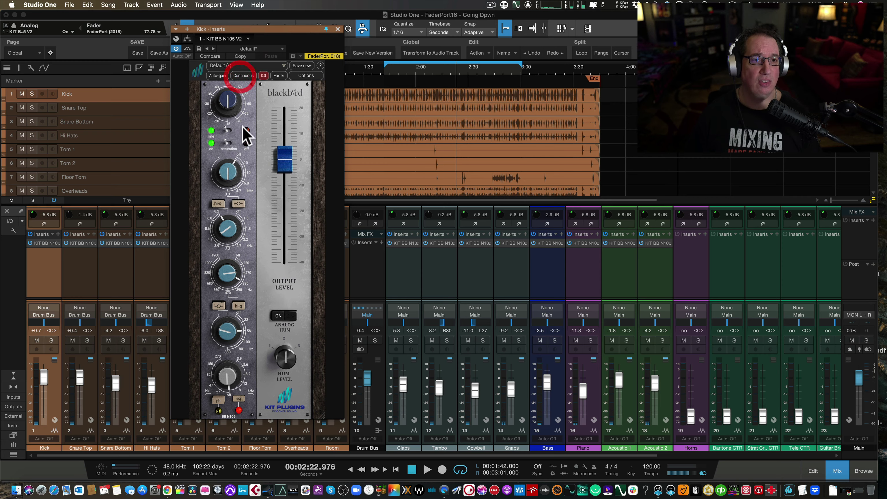
click(228, 130)
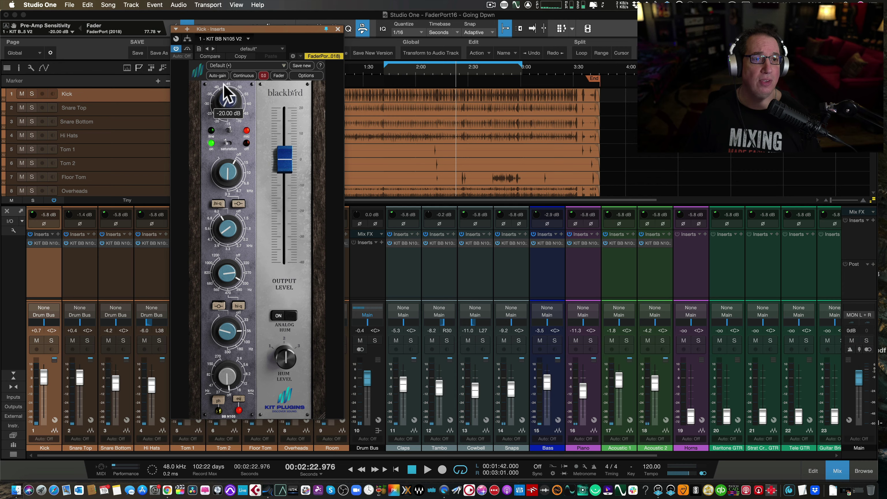
drag(224, 85, 223, 72)
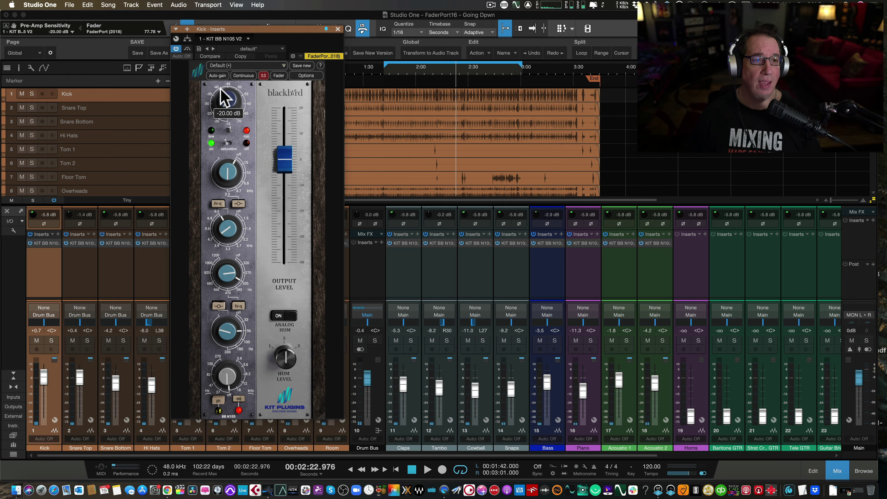
click(244, 75)
mouse_move(228, 94)
mouse_down()
mouse_move(225, 81)
mouse_move(227, 96)
mouse_up()
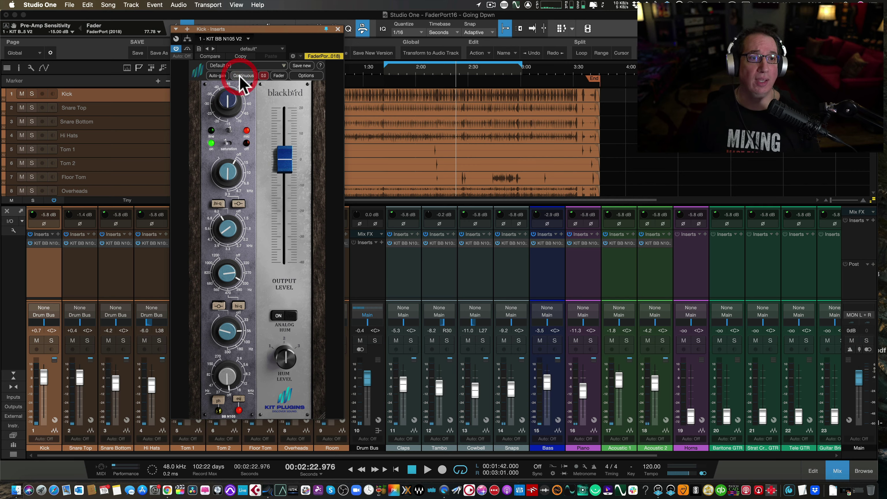
- Turn continuous auto-gain off, toggle Fader mode on and off, and show the x4/x8/x16 oversampling options
click(240, 77)
click(278, 75)
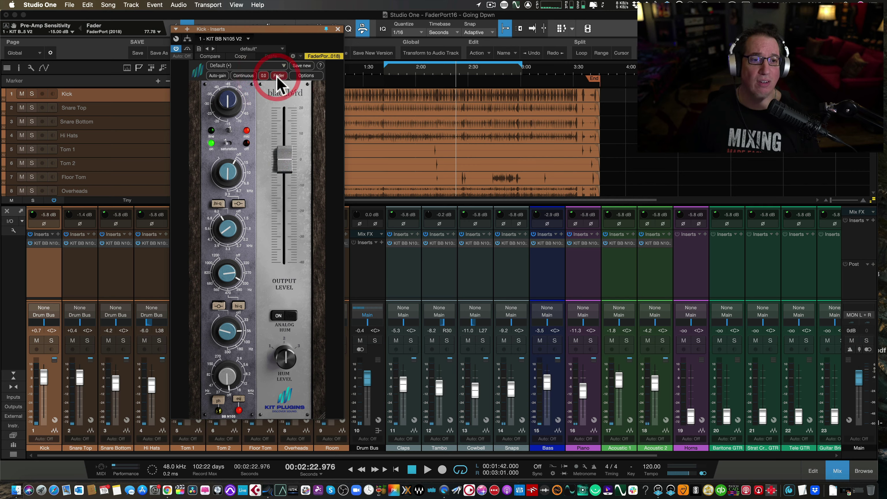
click(276, 75)
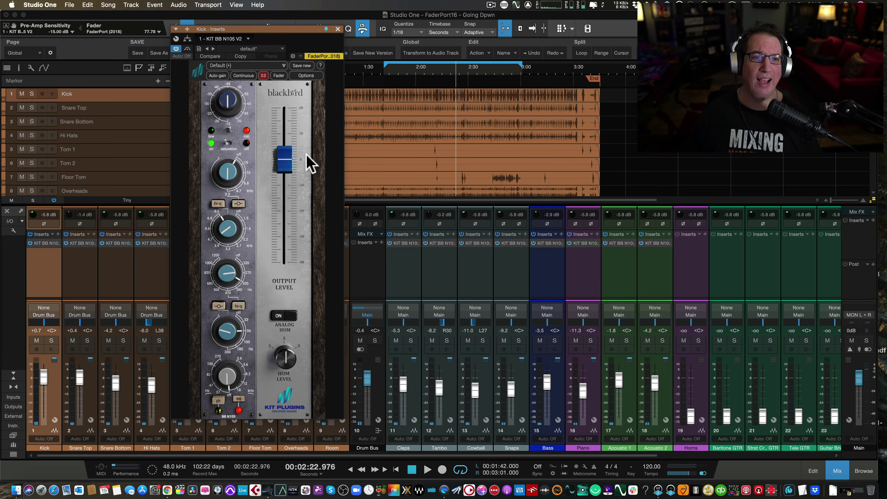
click(306, 77)
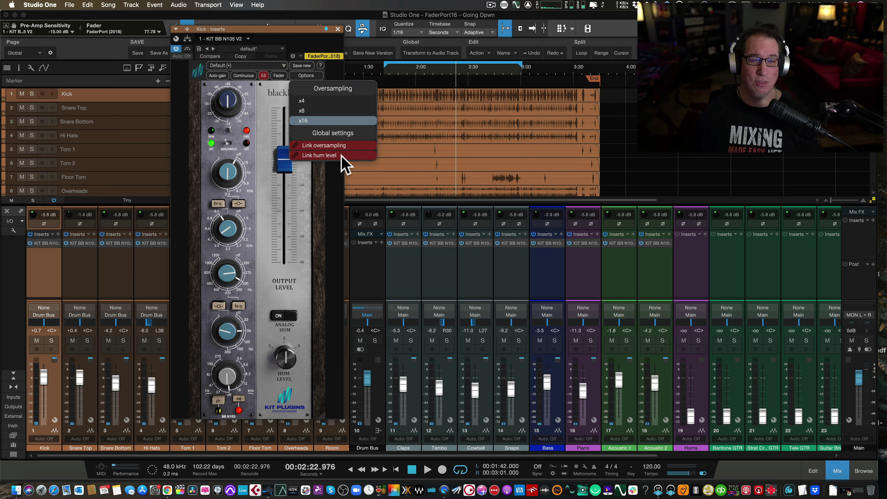
- Dismiss the oversampling options, move the Kick plugin window down-left, and close it
click(311, 41)
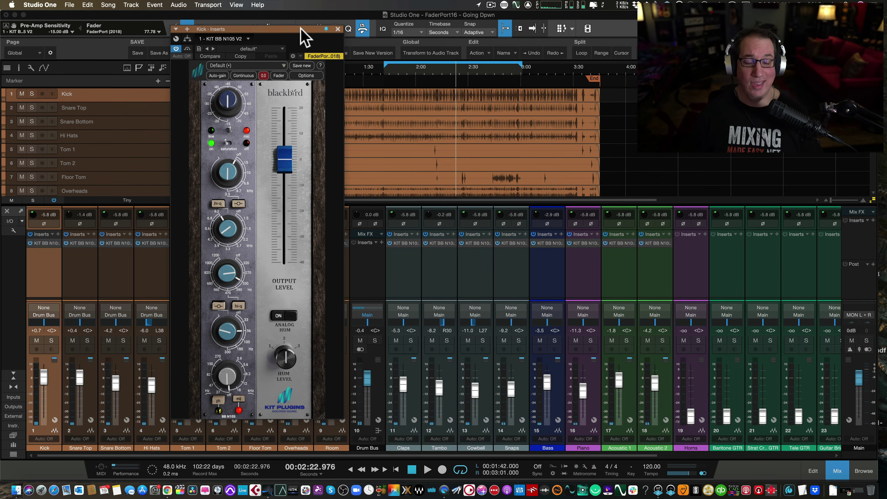
drag(301, 28, 279, 36)
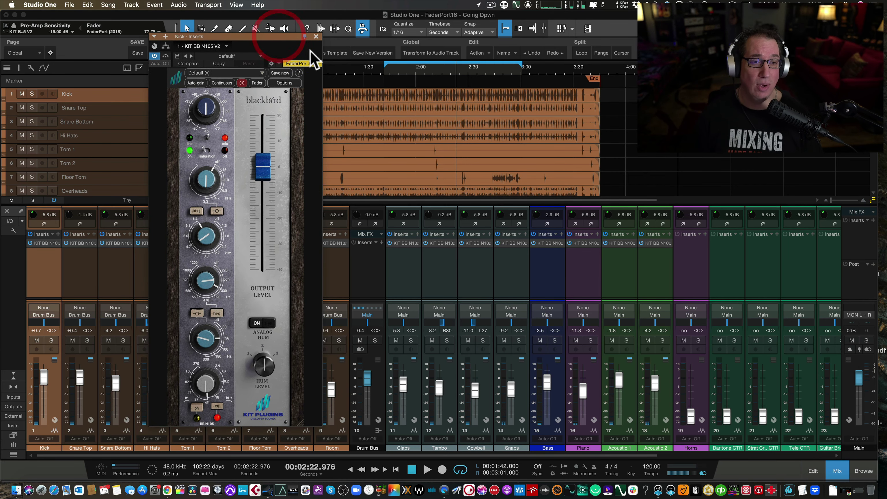
click(316, 37)
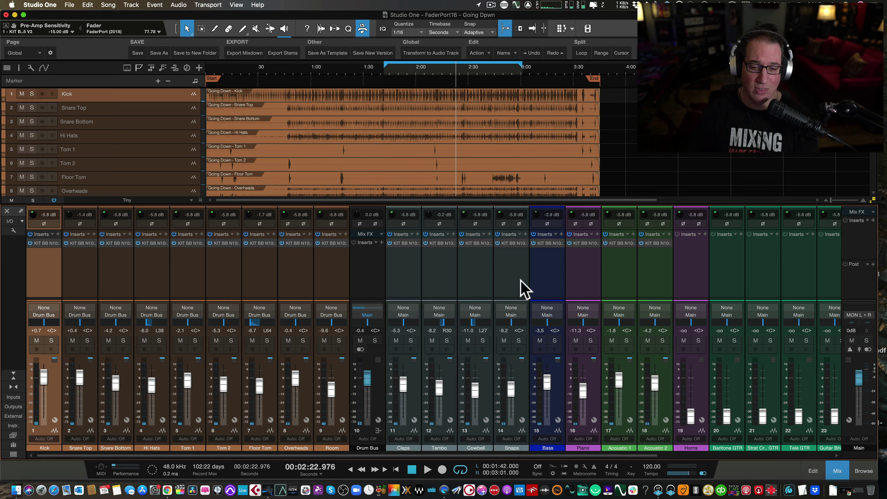
- Select the Bass, Piano and Acoustic channels, place the playhead at 1:40, then reselect Kick and Acoustic 2
click(546, 270)
click(587, 264)
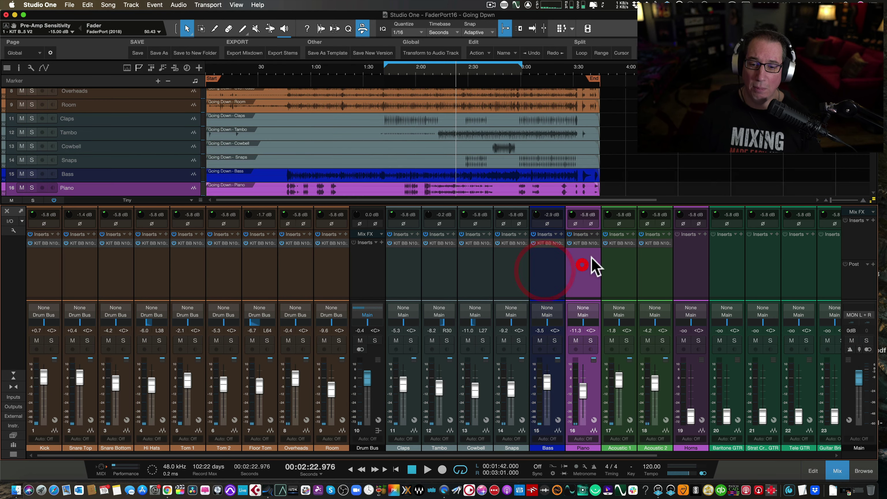
click(622, 262)
click(649, 260)
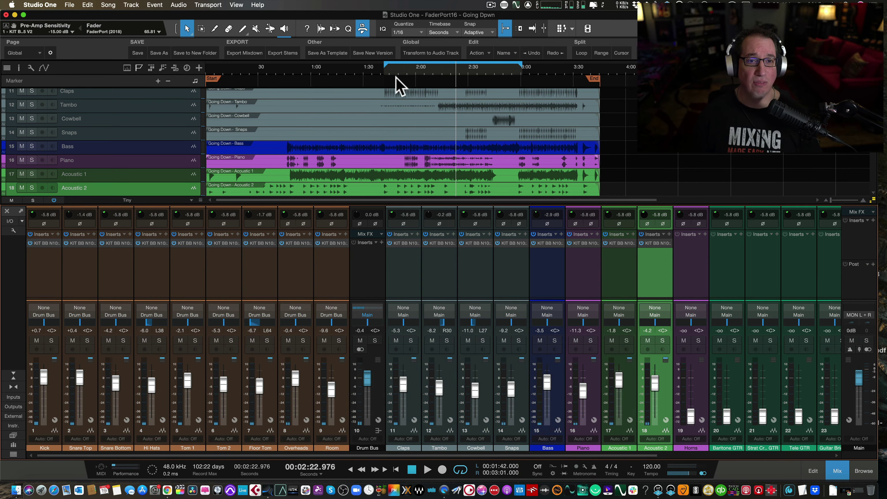
click(381, 70)
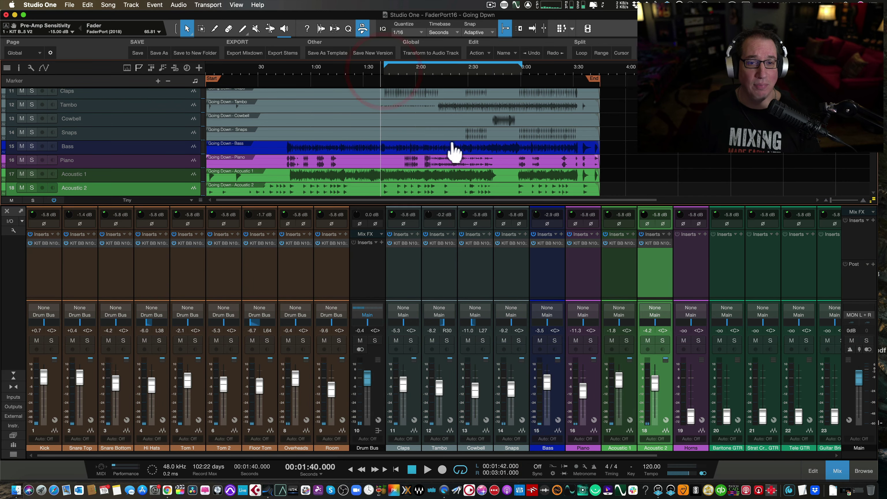
click(39, 269)
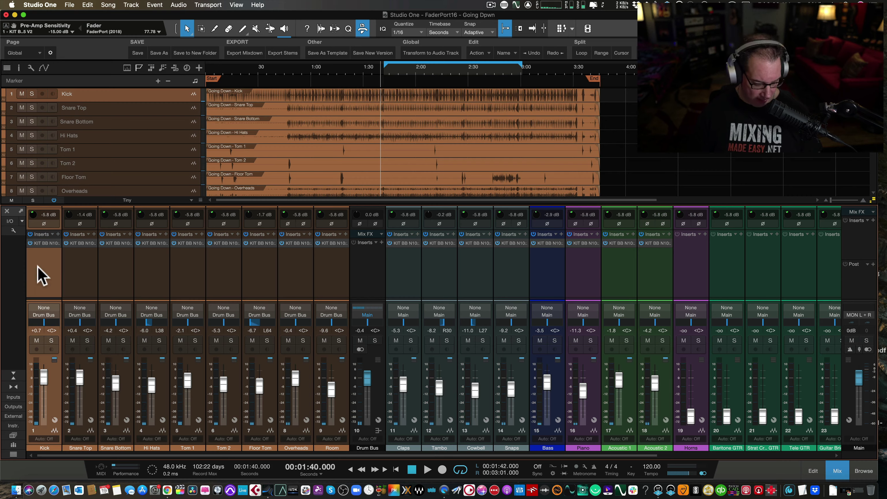
click(648, 265)
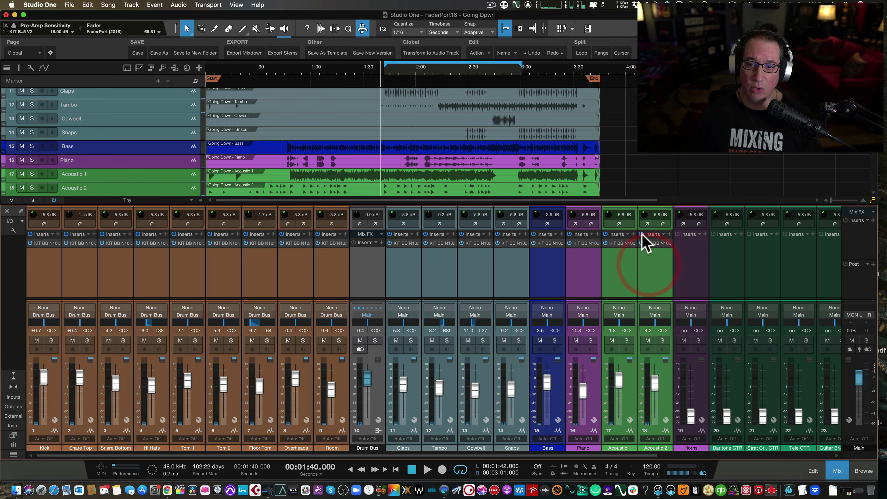
- Play the song from 1:40 while watching the mixer, stopping at 2:11.228
click(643, 234)
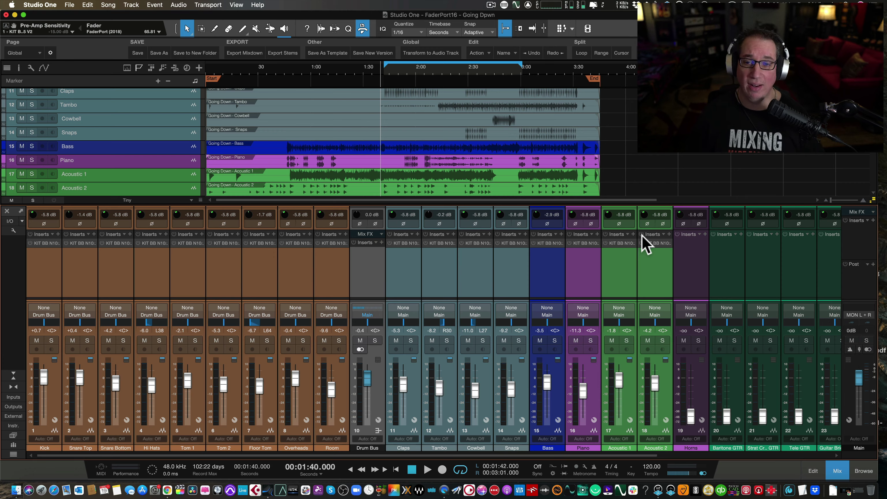
key(space)
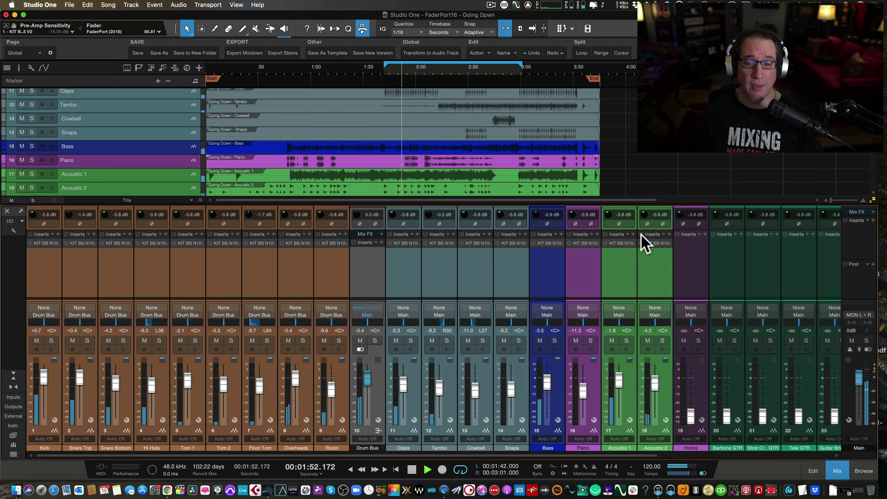
click(642, 235)
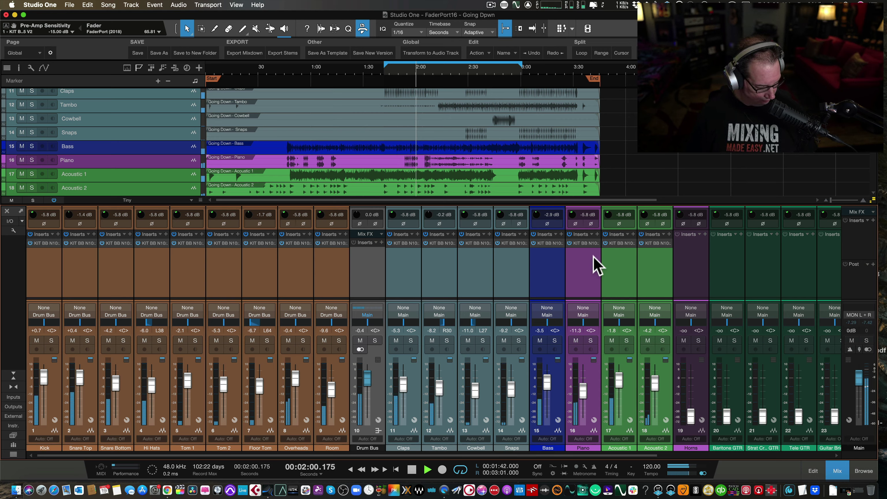
click(641, 234)
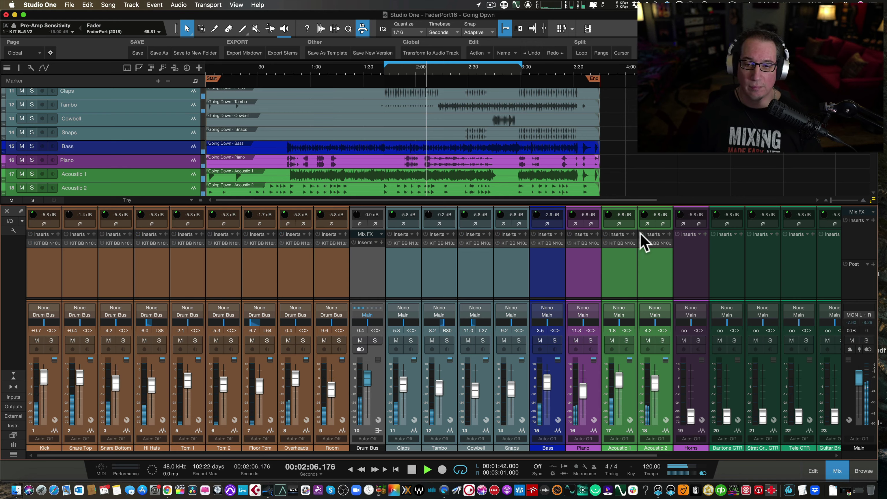
click(640, 234)
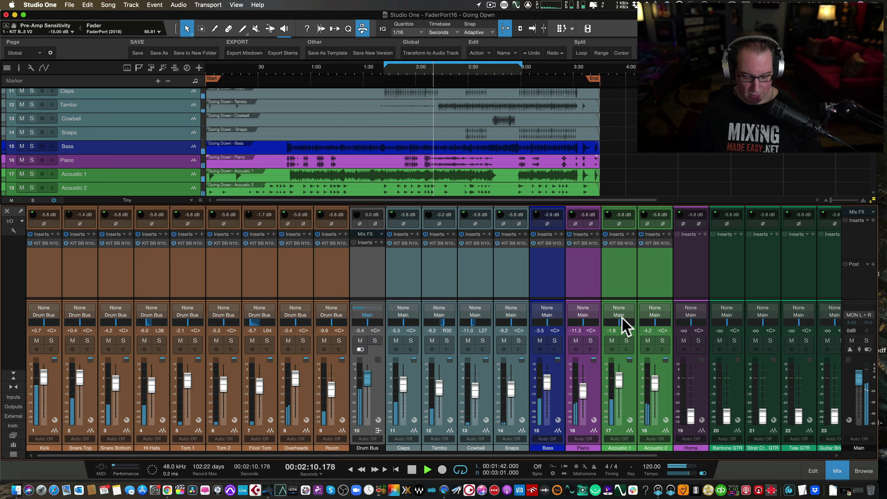
key(space)
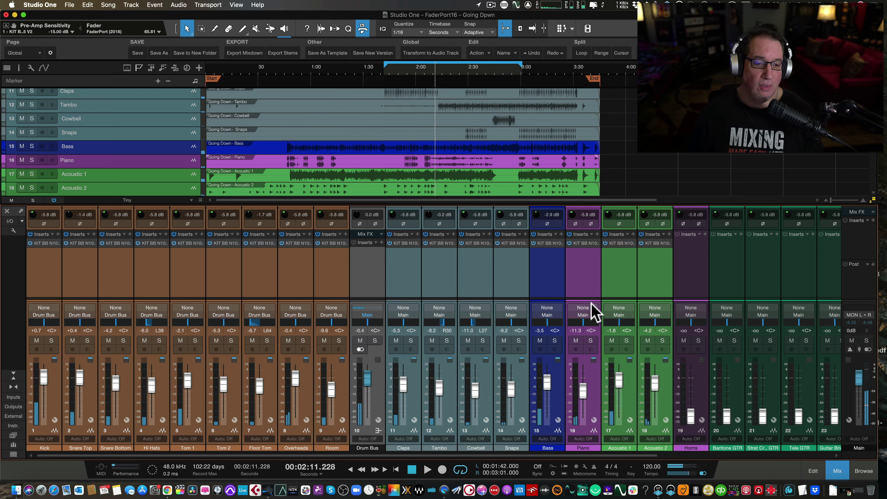
- Reopen the Kick channel's KIT BB N105 V2 insert and reposition its editor window
click(45, 245)
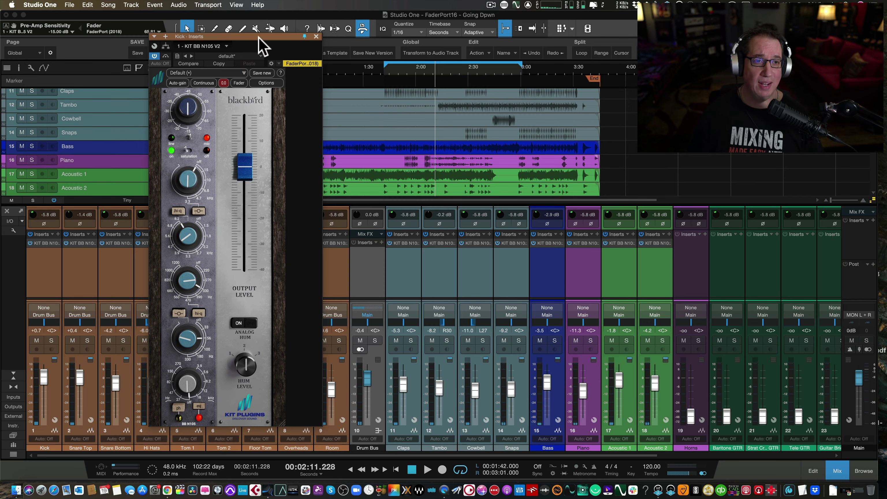
drag(258, 36, 274, 37)
click(274, 37)
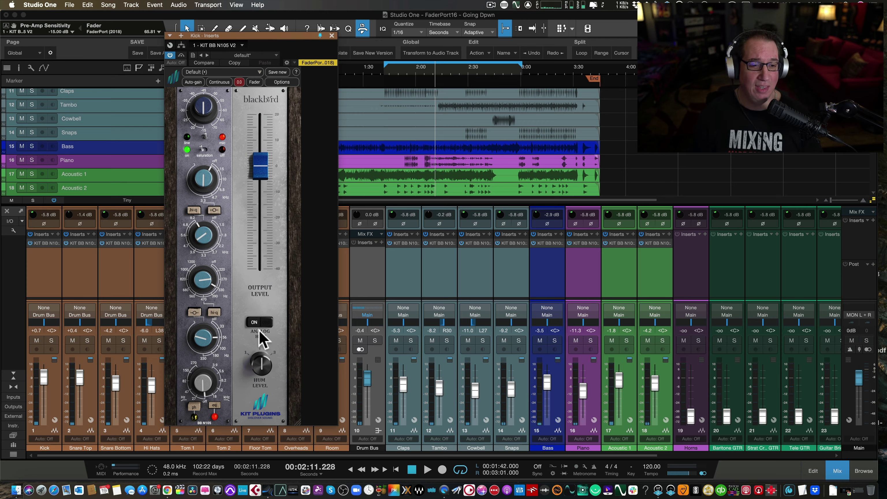
mouse_move(269, 150)
drag(312, 35, 298, 35)
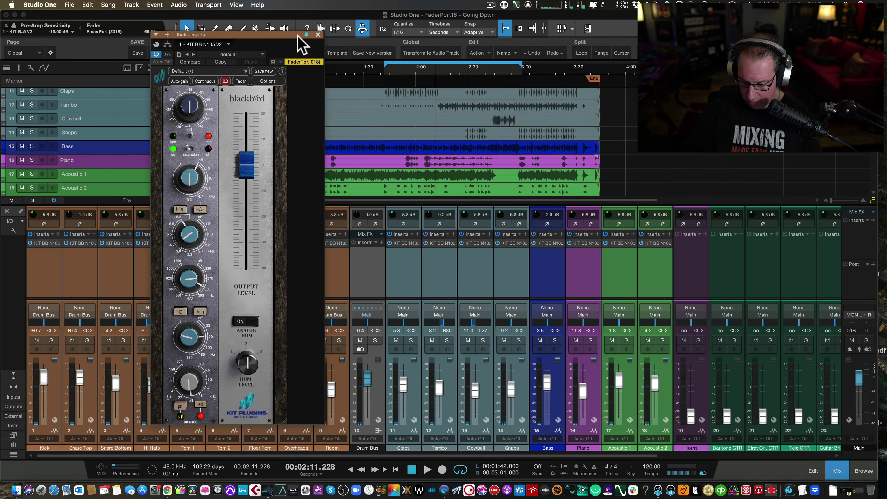
drag(269, 32, 270, 31)
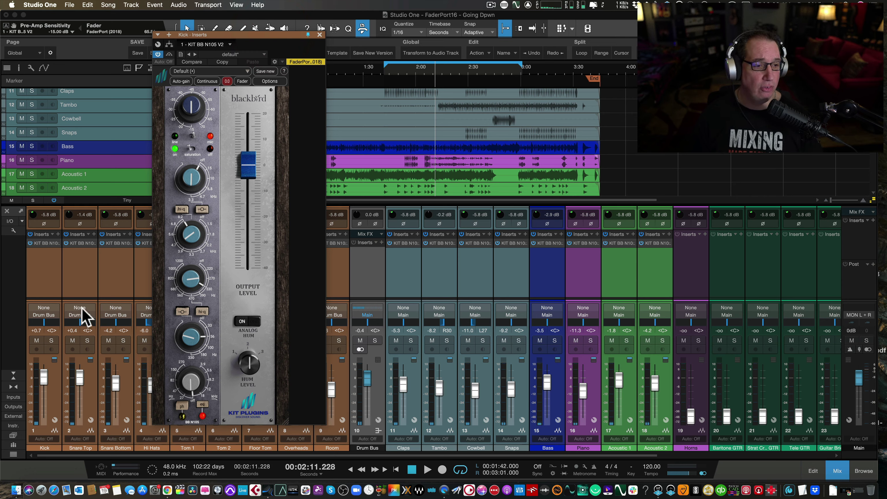
- Open the Snare Top Blackbird strip beside the Kick window and check its oversampling options
click(84, 242)
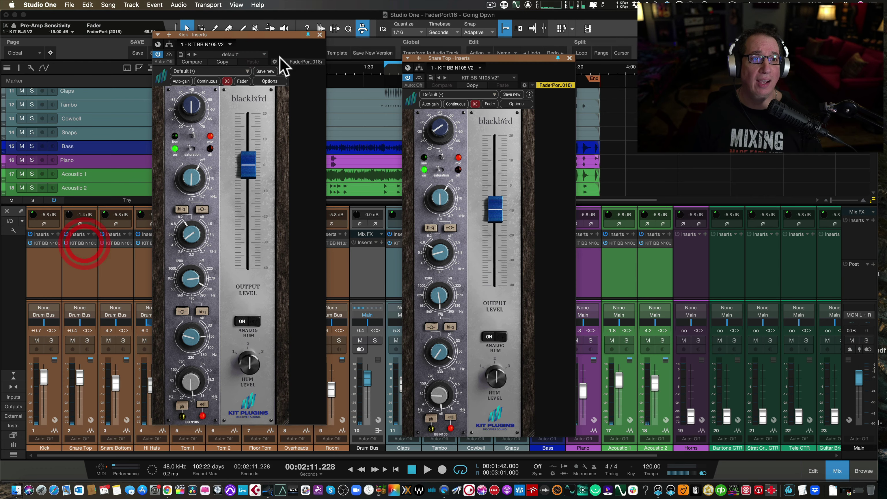
drag(276, 35, 208, 30)
drag(496, 57, 361, 42)
click(380, 89)
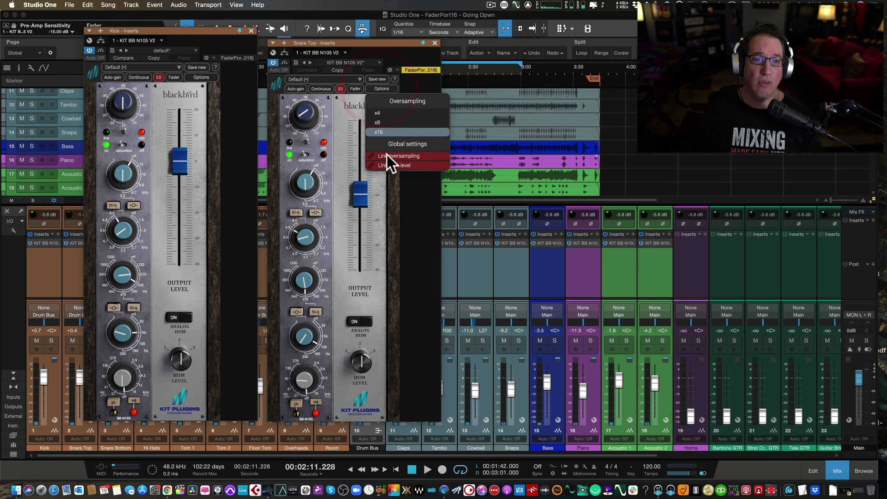
click(402, 56)
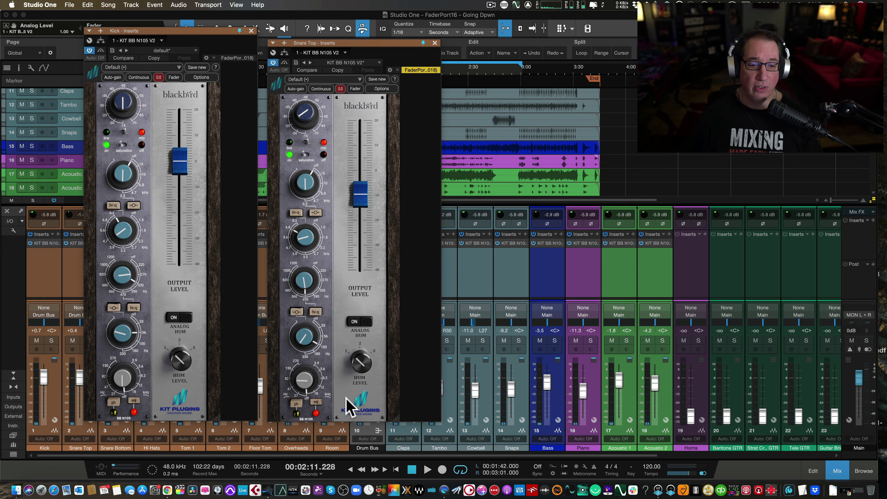
- Reset the Snare Top hum level to 3.00, keep its oversampling at x4, and show the Kick's options
click(378, 265)
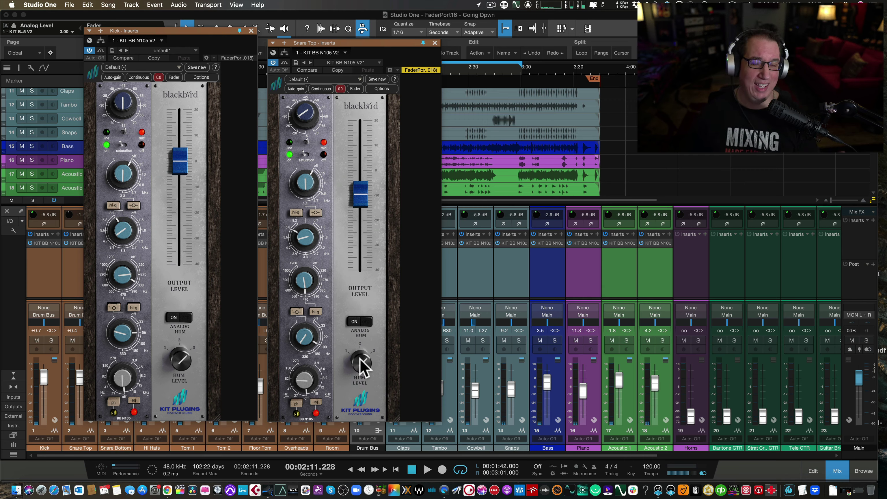
scroll(362, 365, down, 3)
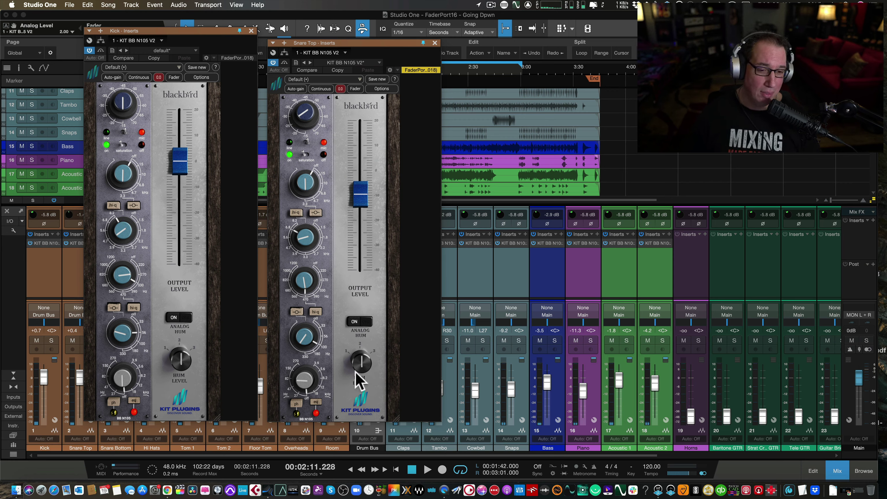
double_click(360, 347)
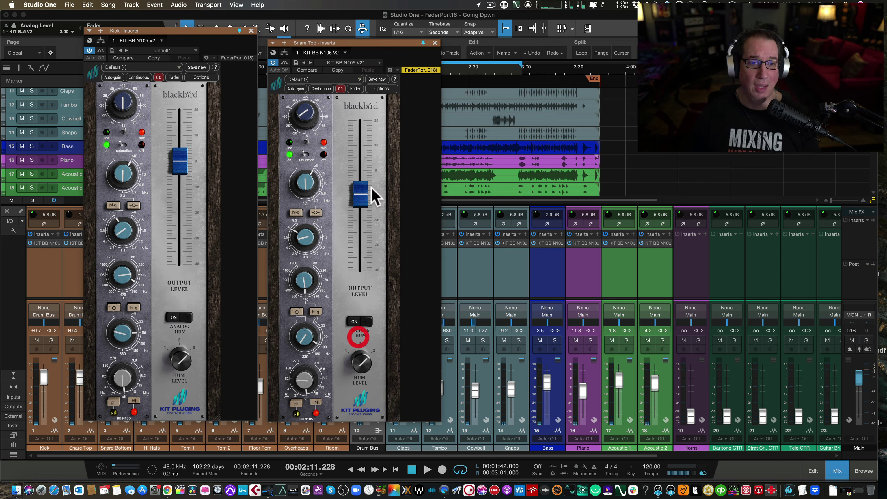
click(378, 89)
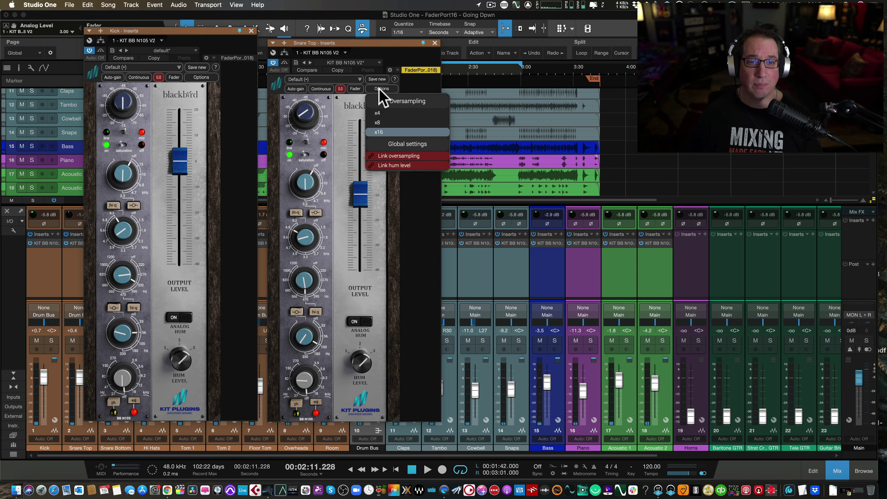
click(381, 113)
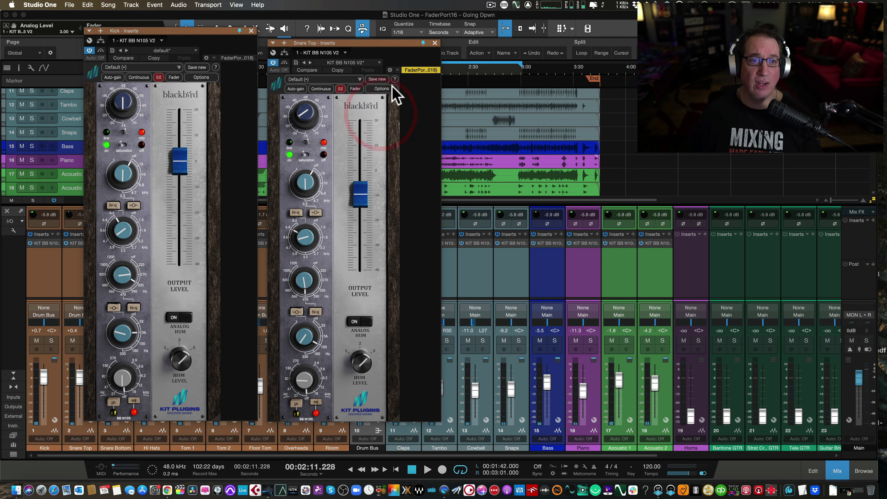
click(206, 75)
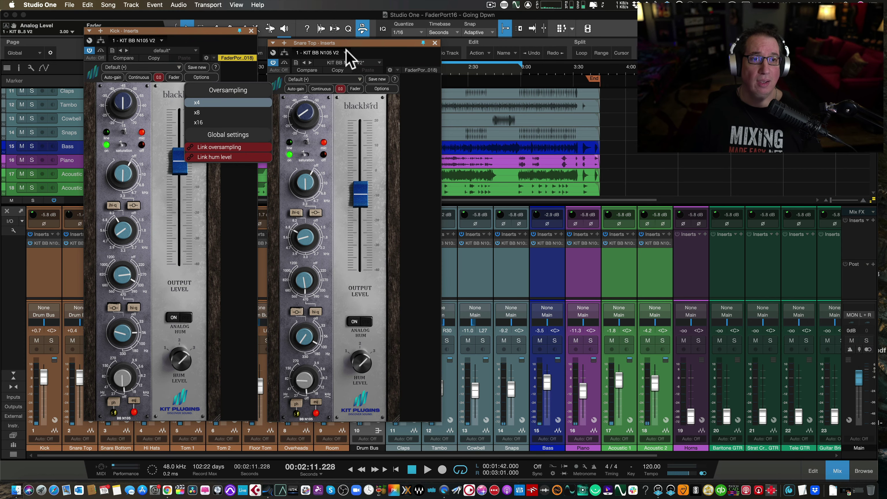
- Close the Snare Top plugin window and start playback from 1:40
click(435, 42)
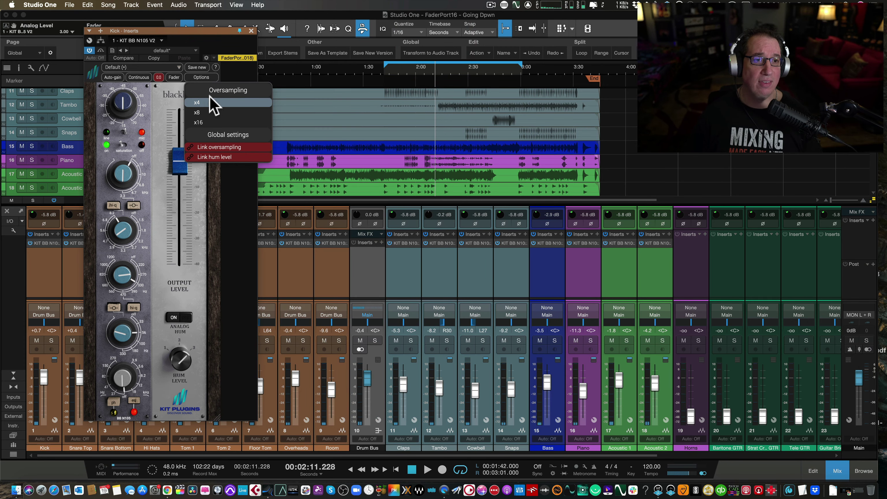
click(387, 69)
click(384, 71)
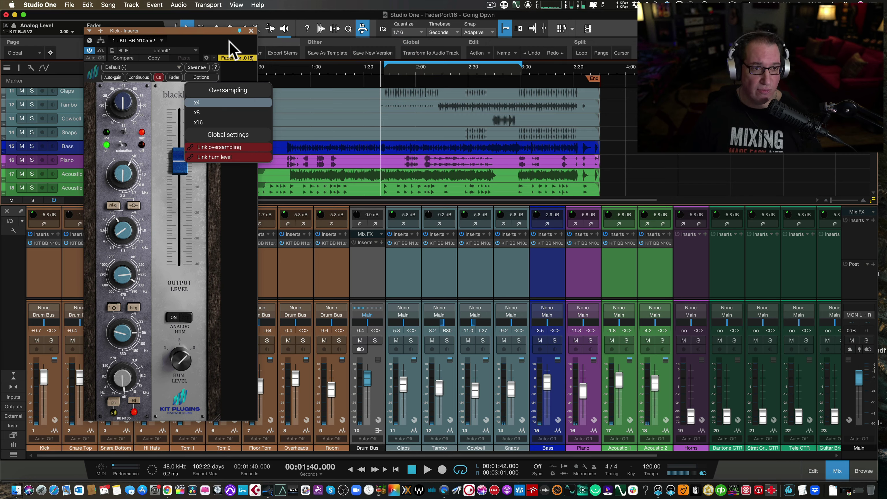
key(space)
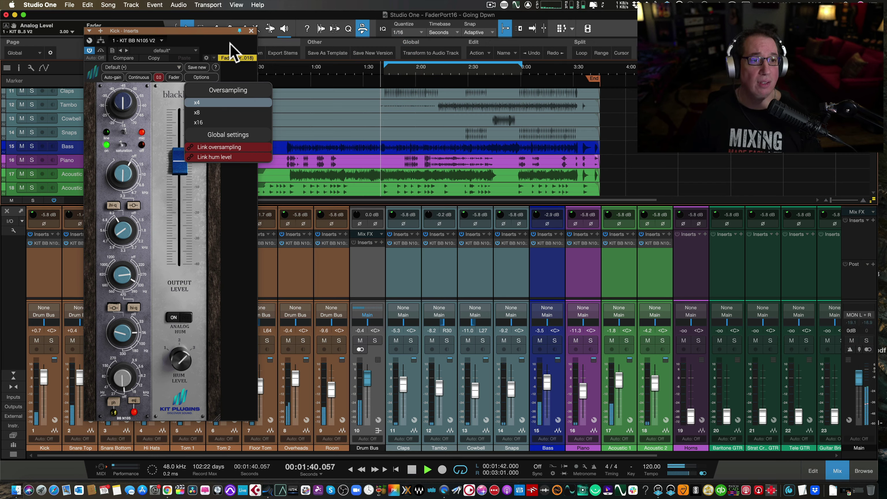
- During playback, cycle the Kick strip's oversampling between x8, x16 and x4 to compare them
click(197, 111)
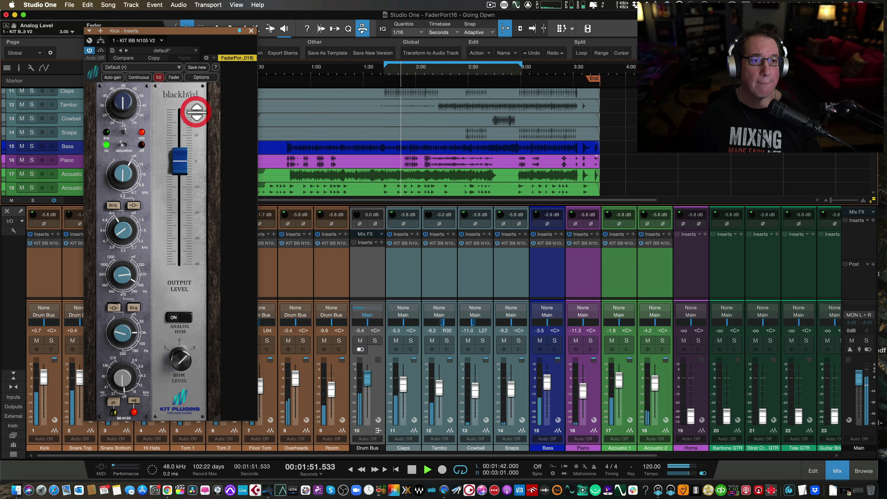
click(197, 78)
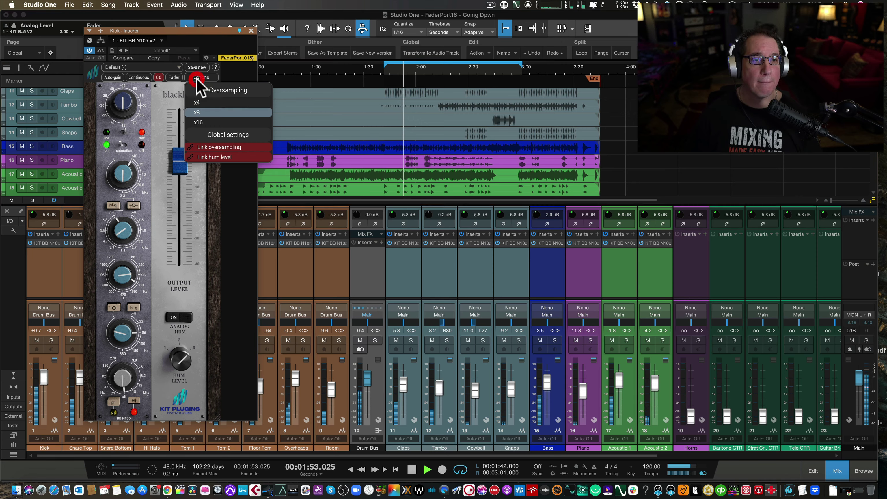
click(196, 122)
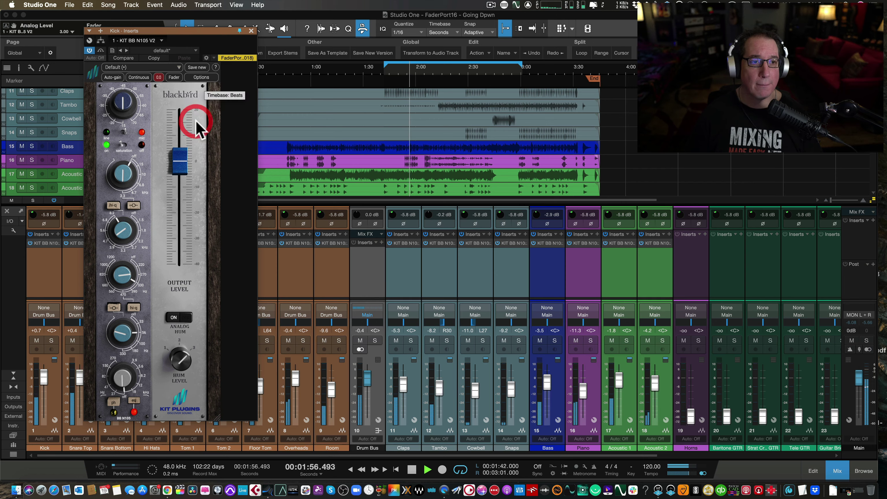
click(210, 78)
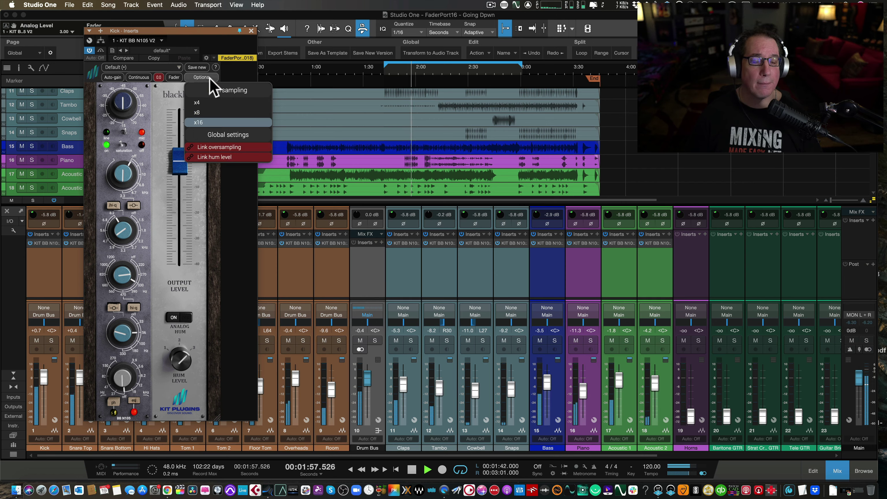
click(197, 104)
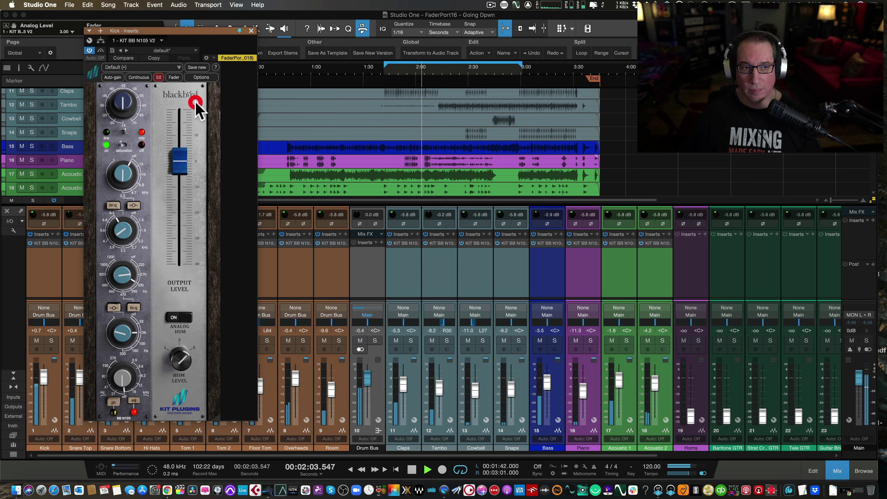
click(197, 77)
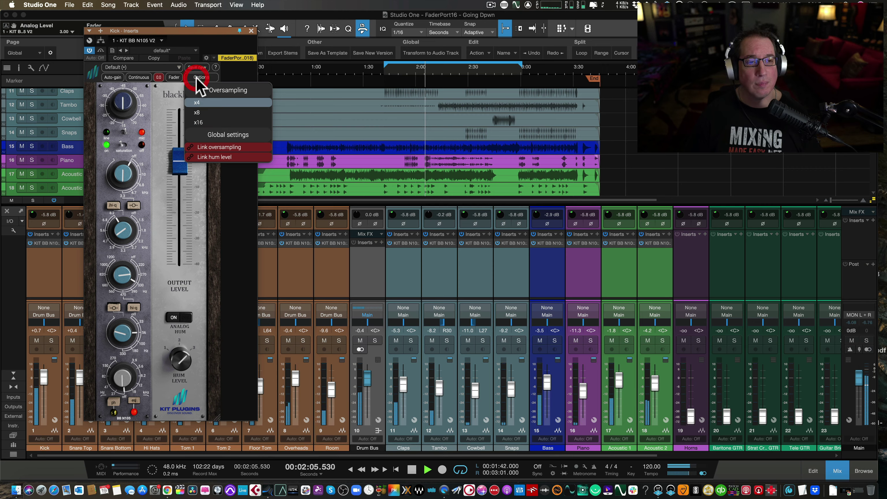
click(194, 122)
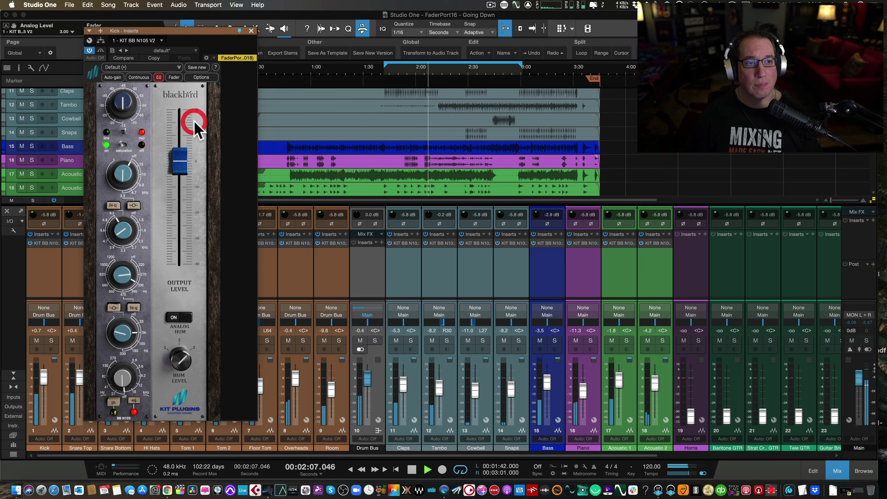
click(202, 77)
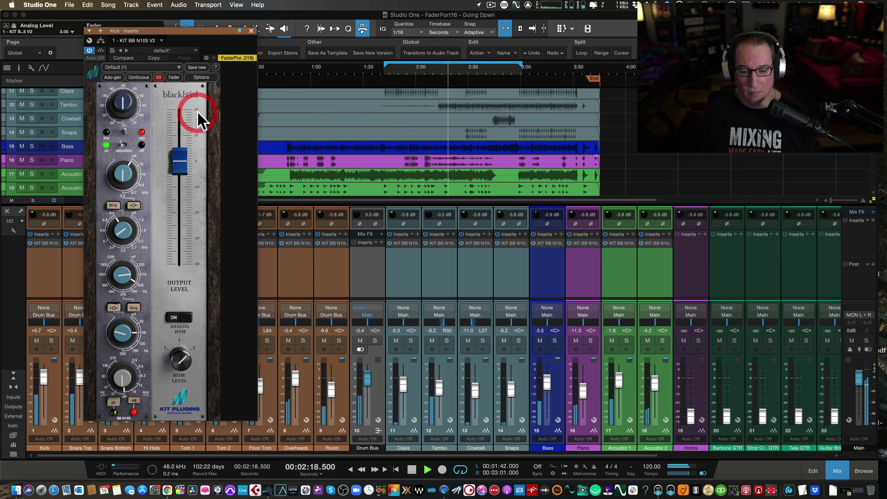
click(200, 77)
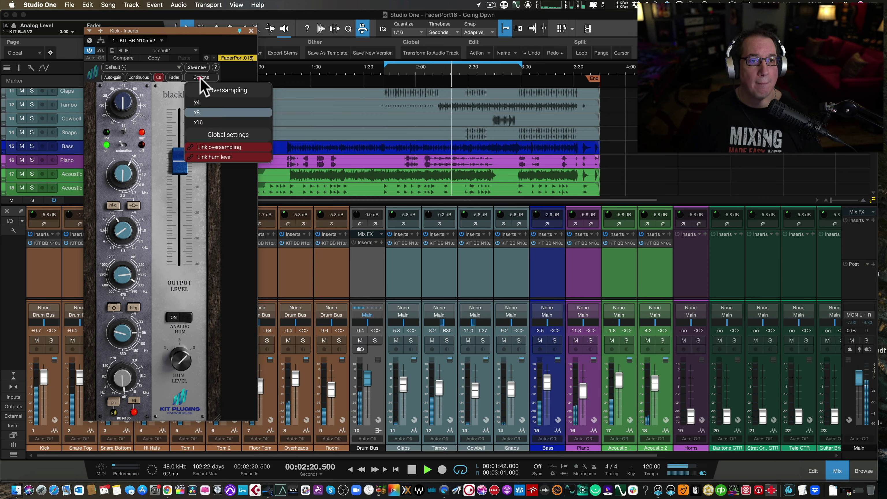
click(195, 113)
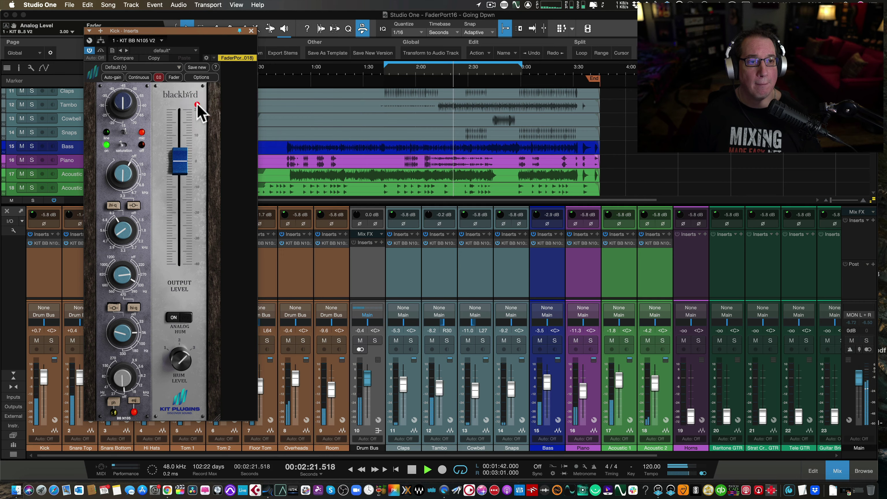
click(204, 77)
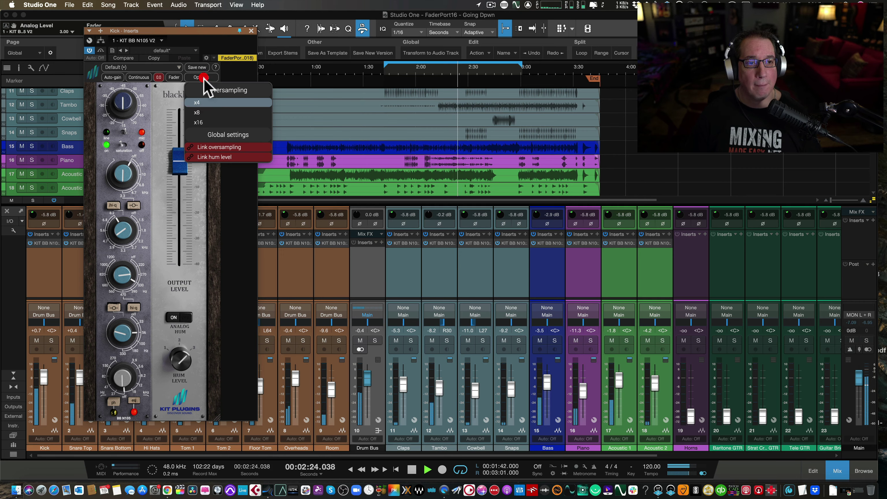
click(202, 123)
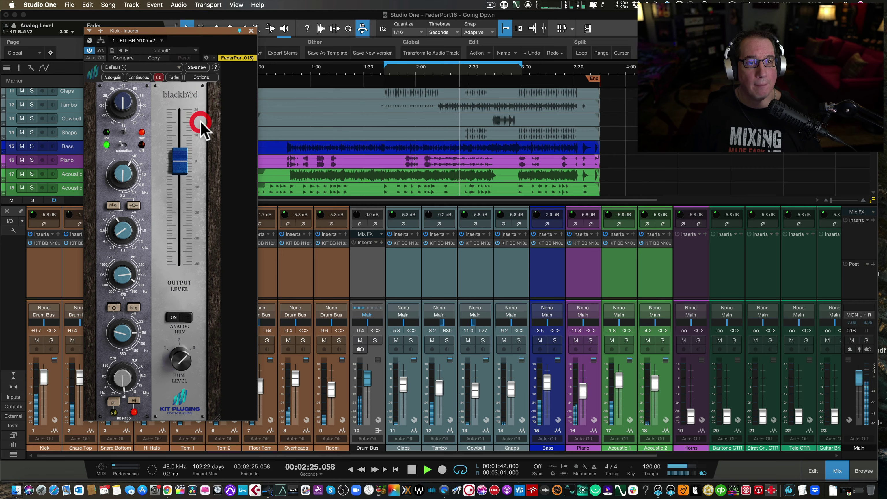
click(208, 76)
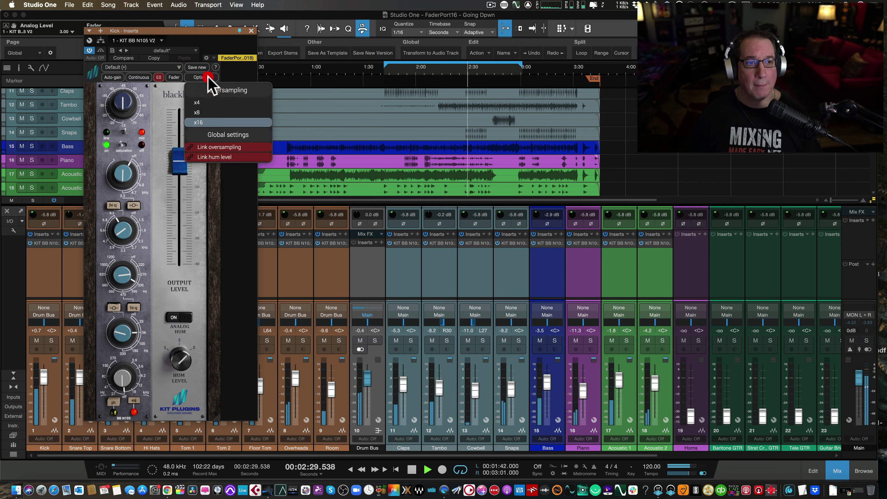
click(199, 102)
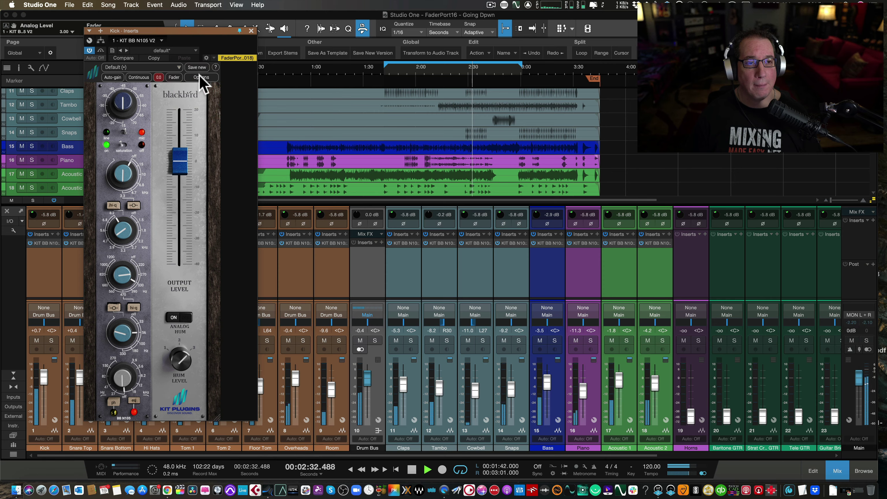
click(199, 76)
click(193, 120)
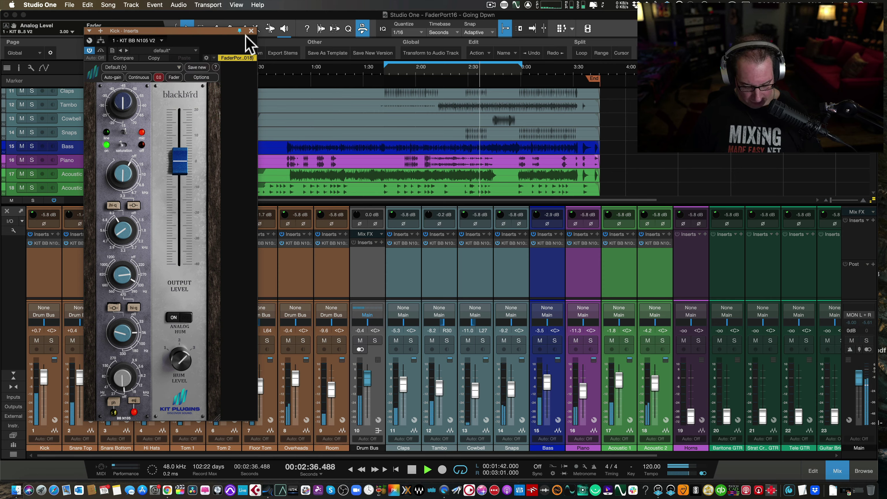
- Stop playback and set the Kick strip's oversampling to x4
key(space)
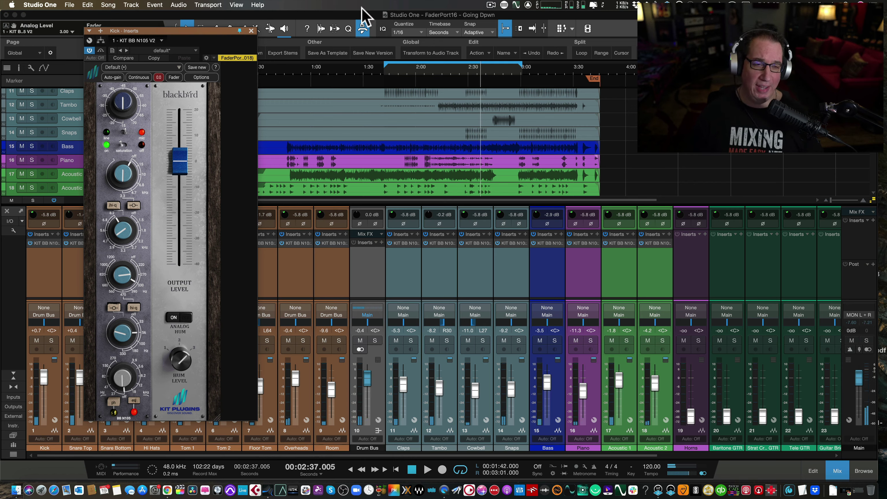
click(201, 77)
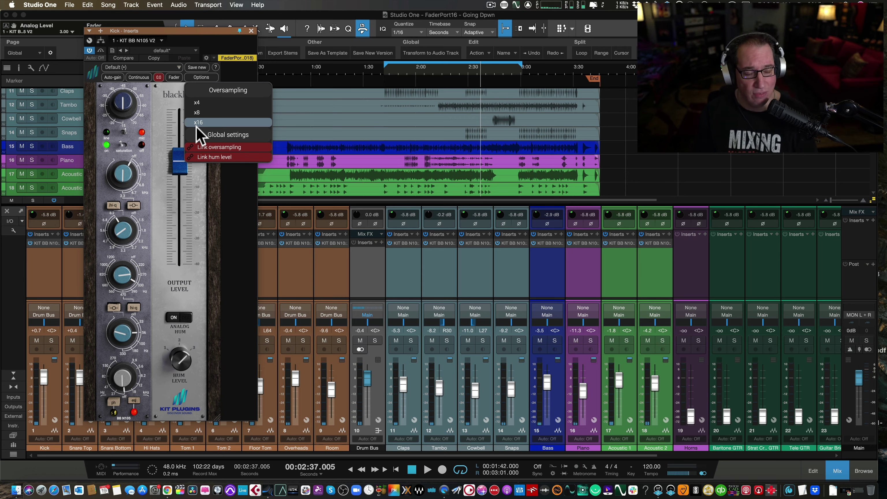
click(198, 111)
click(202, 78)
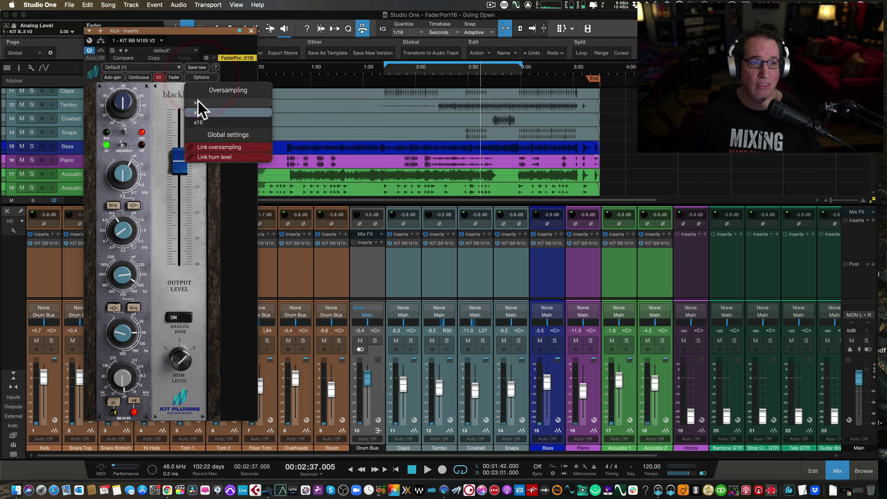
click(198, 102)
click(201, 76)
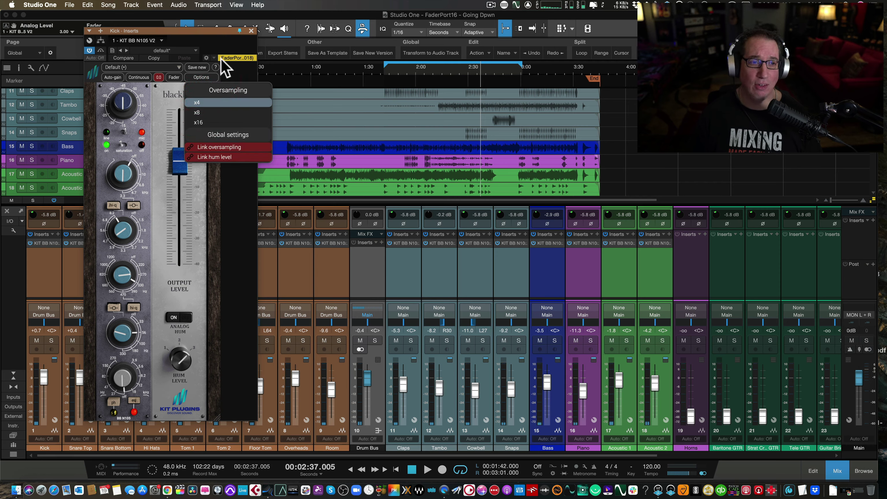
- Reposition the Kick plugin window, finally moving it to the far left
click(227, 31)
drag(227, 30, 263, 37)
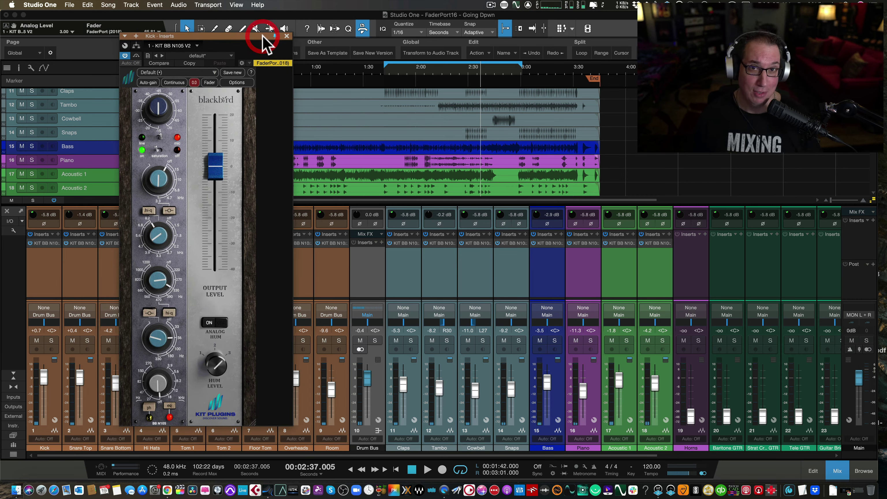
click(240, 81)
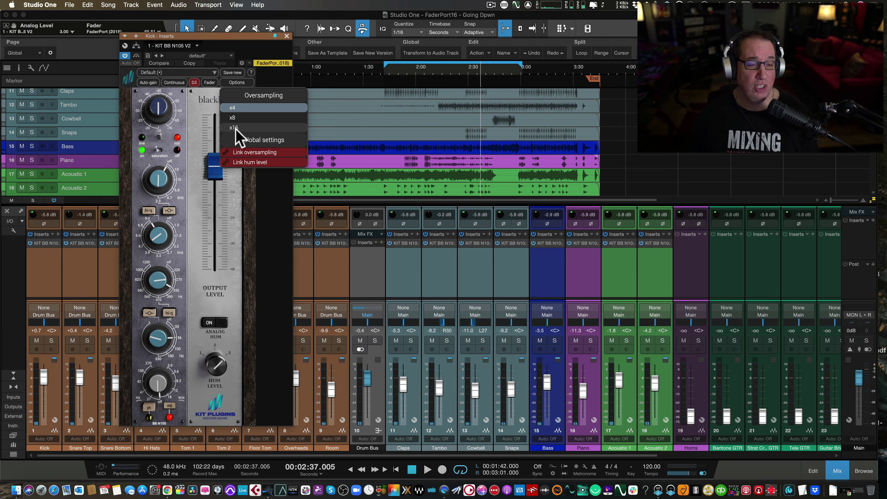
drag(237, 36, 150, 33)
- Open the Performance Monitor and place it over the mixer to watch CPU load
click(233, 5)
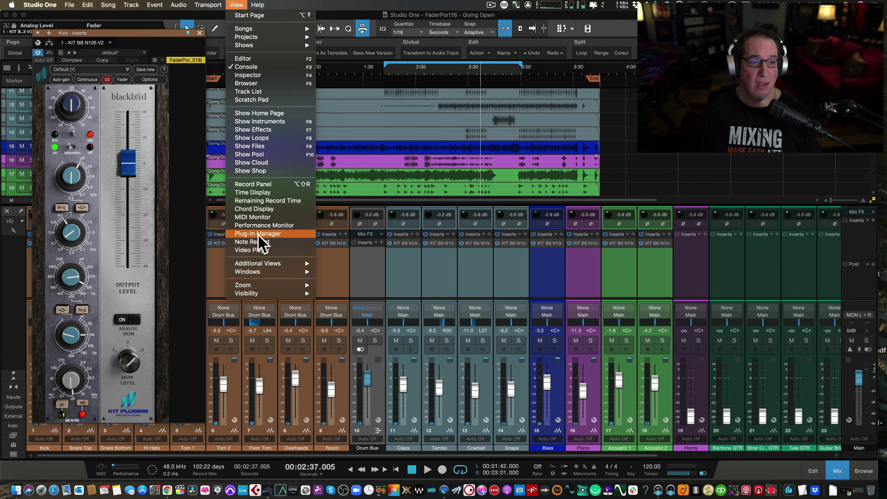
click(258, 226)
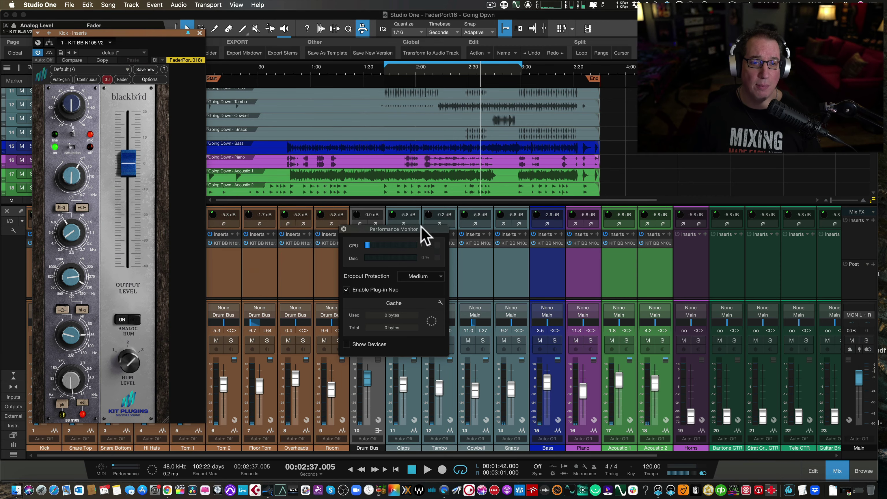
drag(417, 229, 355, 202)
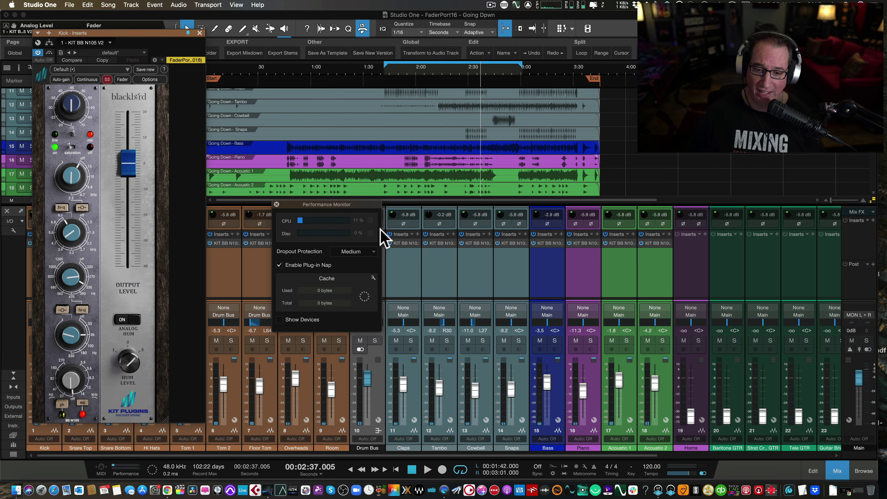
- Play from 1:42 comparing Kick oversampling rates including x16, then stop and shift the window right
click(387, 81)
key(space)
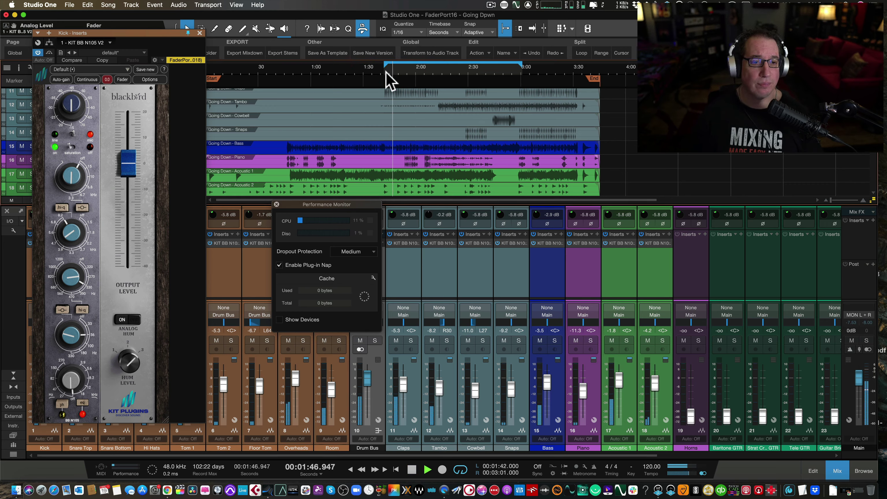
click(150, 80)
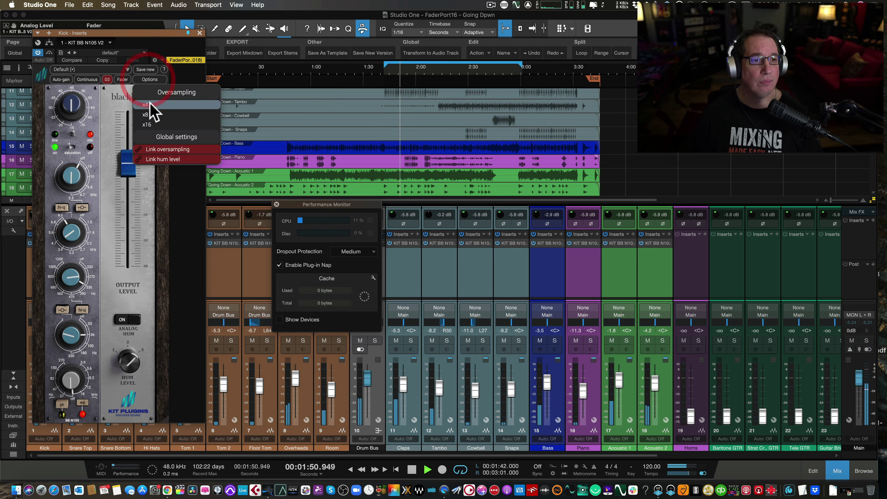
click(150, 125)
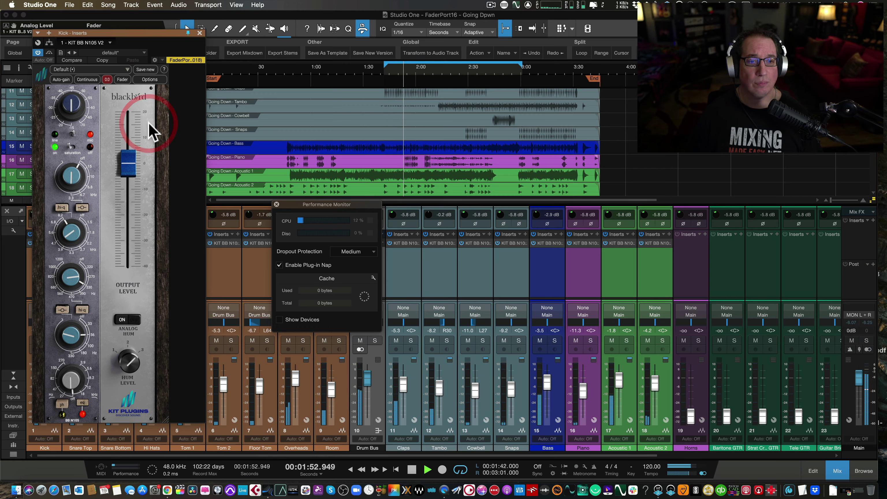
click(158, 79)
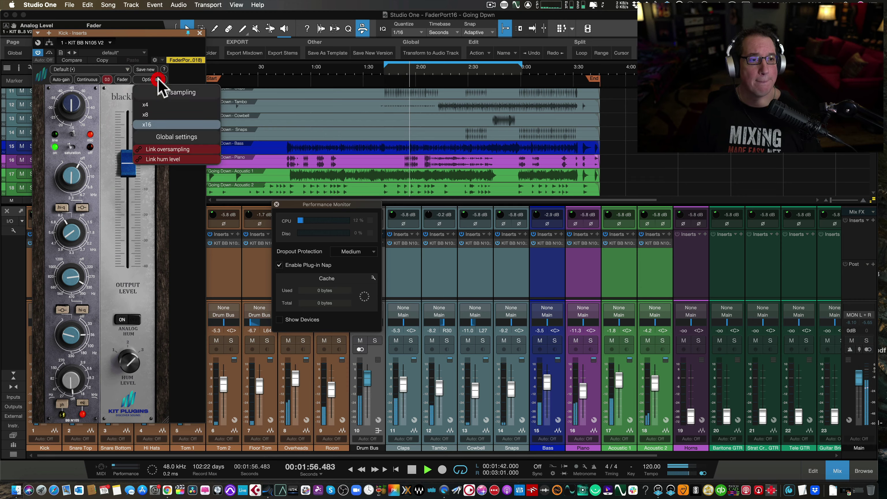
click(151, 117)
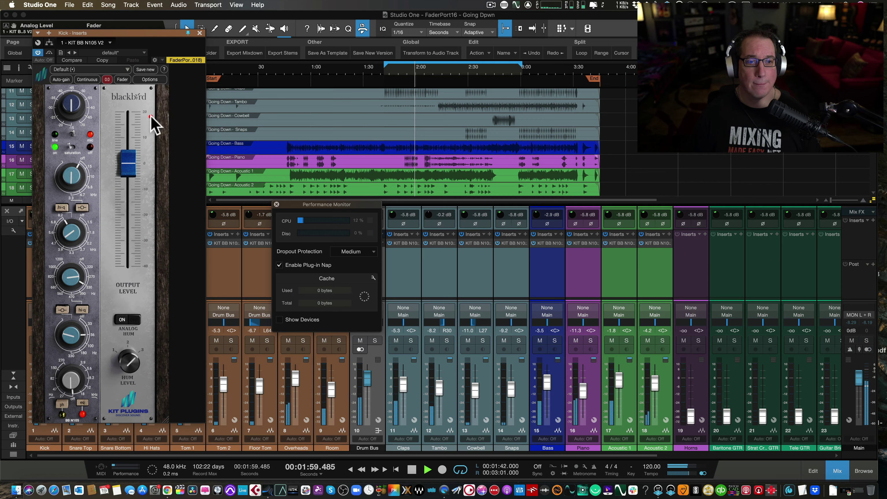
click(153, 77)
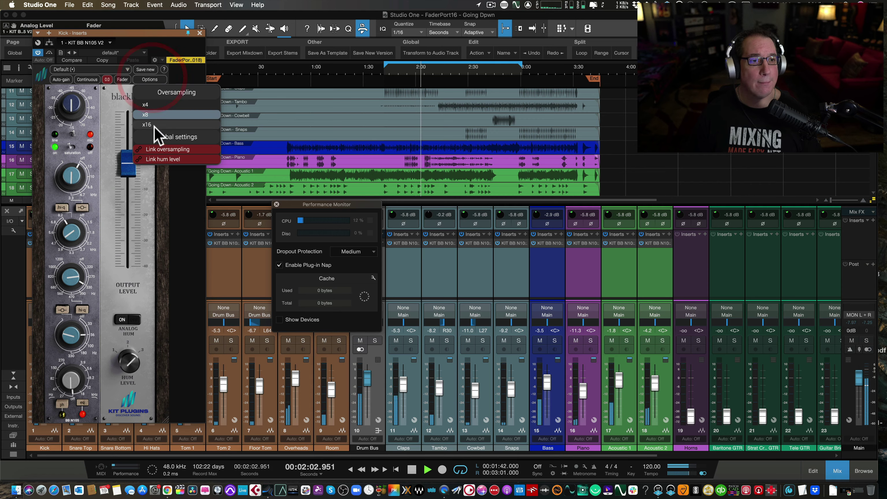
click(155, 125)
key(space)
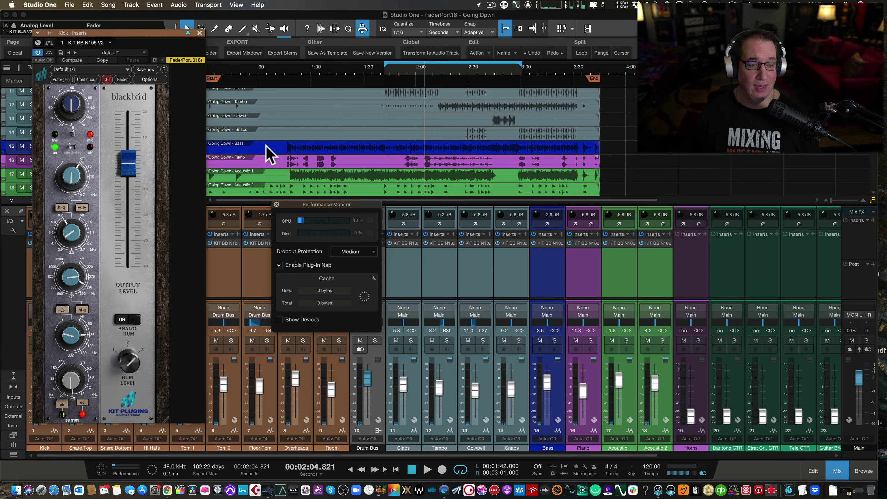
drag(162, 33, 210, 31)
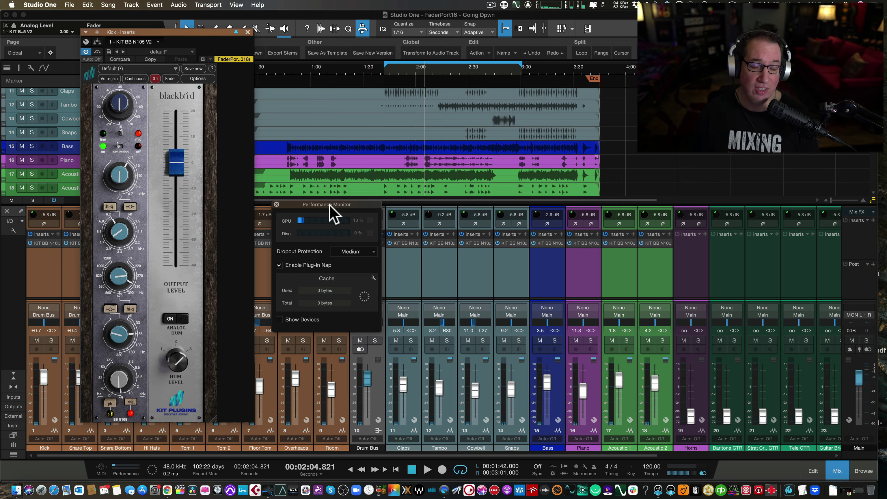
- Close the Performance Monitor, move the plugin window aside, and set Kick oversampling to x16
click(276, 204)
drag(222, 32, 258, 39)
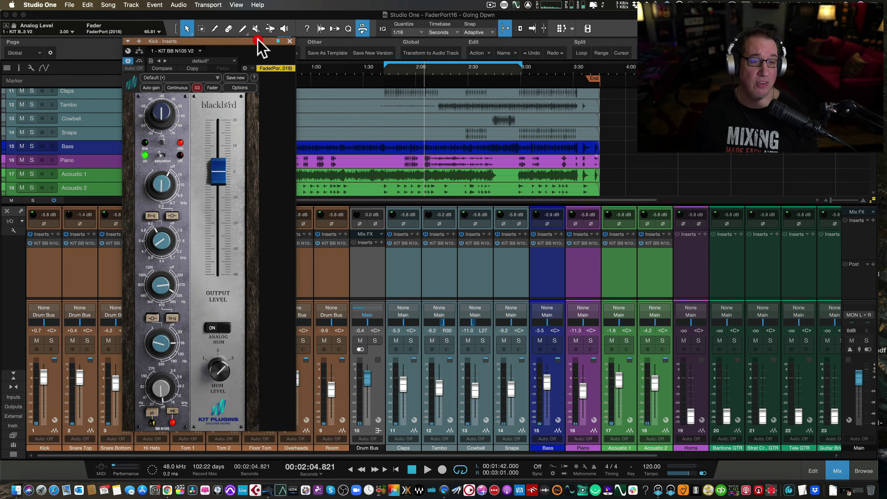
click(239, 88)
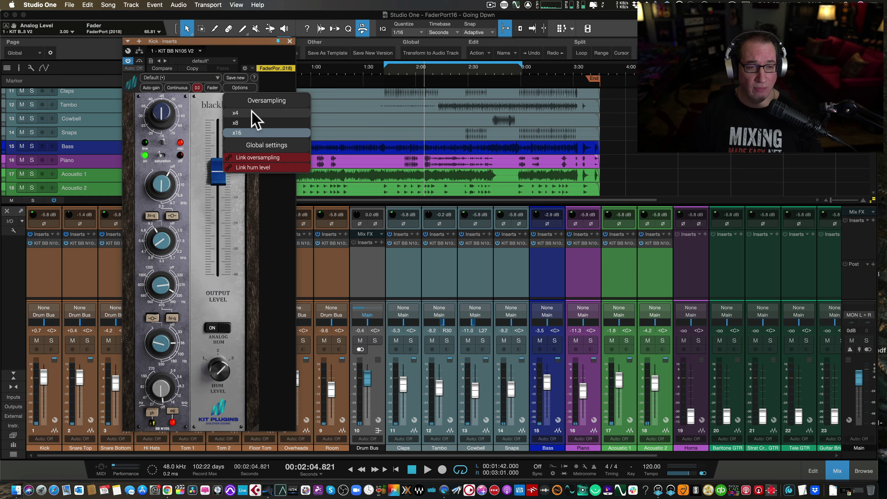
click(244, 136)
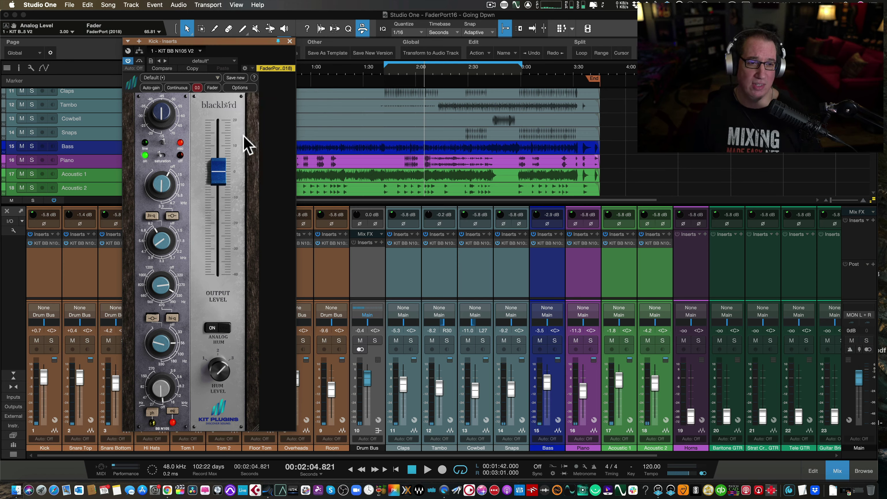
- Play the song comparing x4 against x16, return to x16, and stop at 2:16
key(space)
click(242, 85)
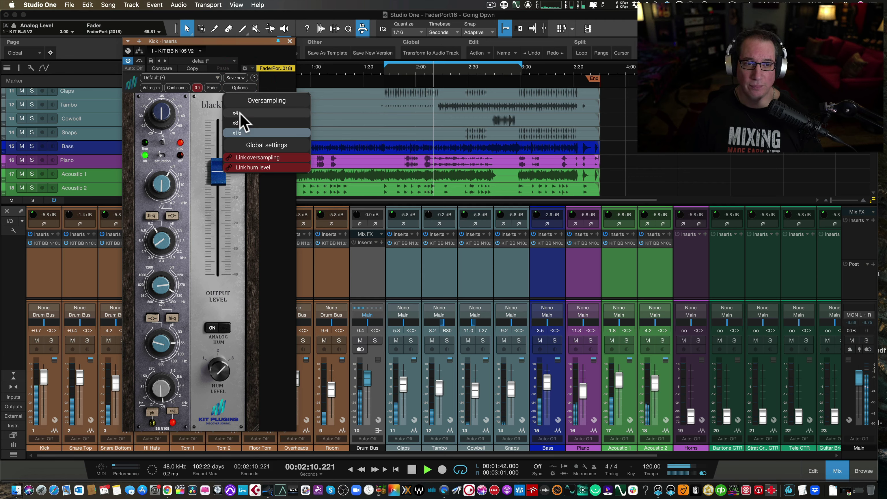
click(239, 113)
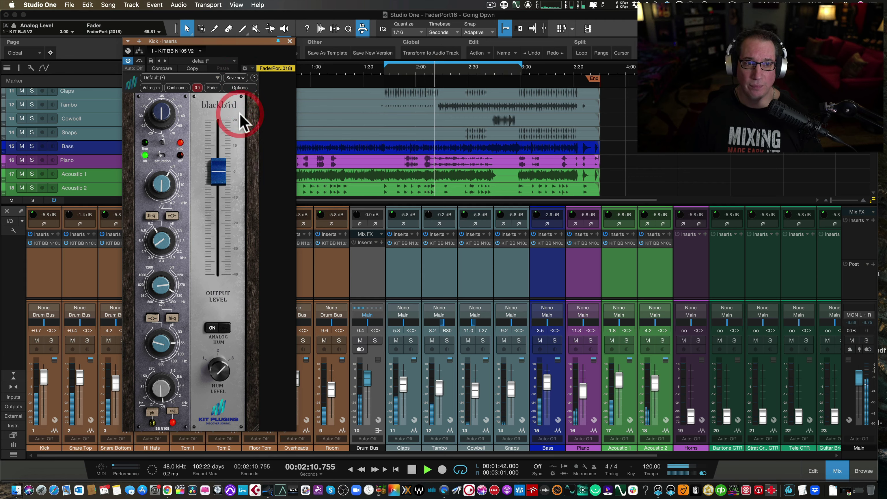
click(239, 88)
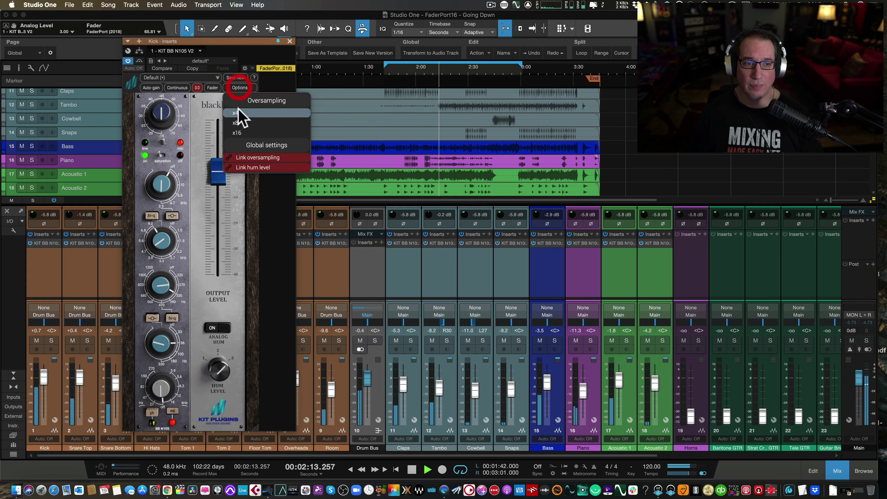
click(237, 132)
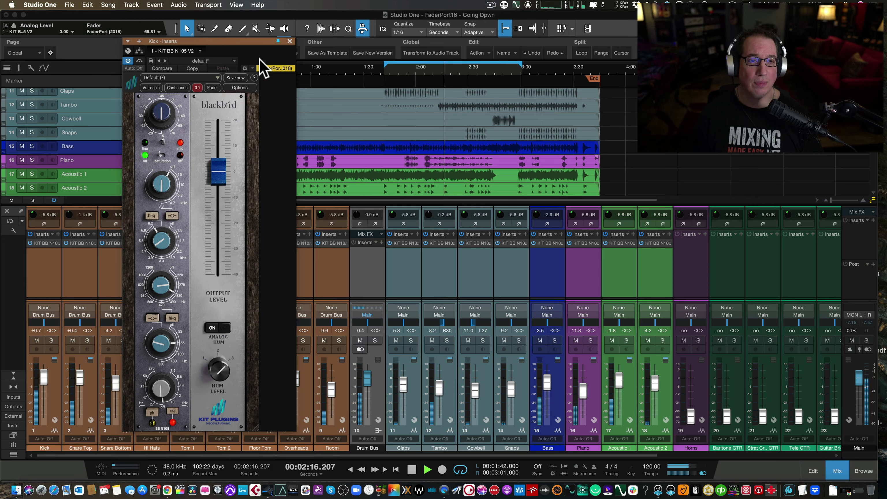
key(space)
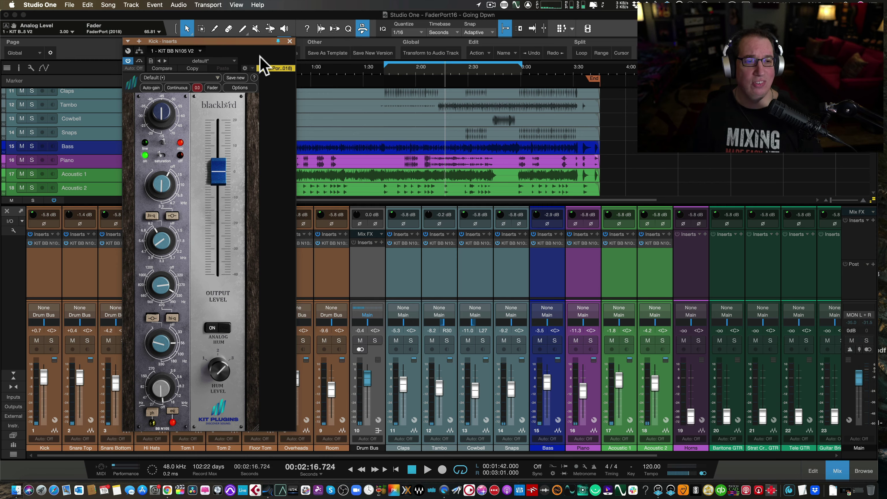
click(244, 88)
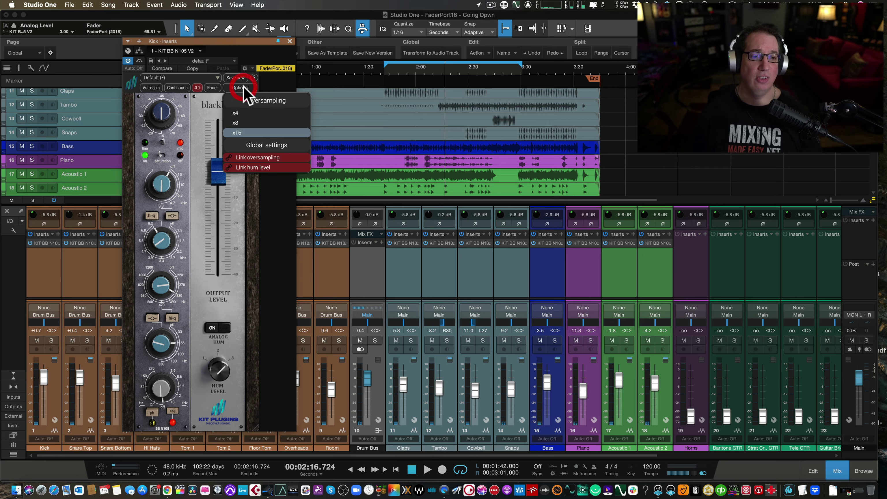
click(257, 55)
- Drag the Kick's KIT BB N105 V2 window slightly right over the mixer
drag(257, 42, 280, 42)
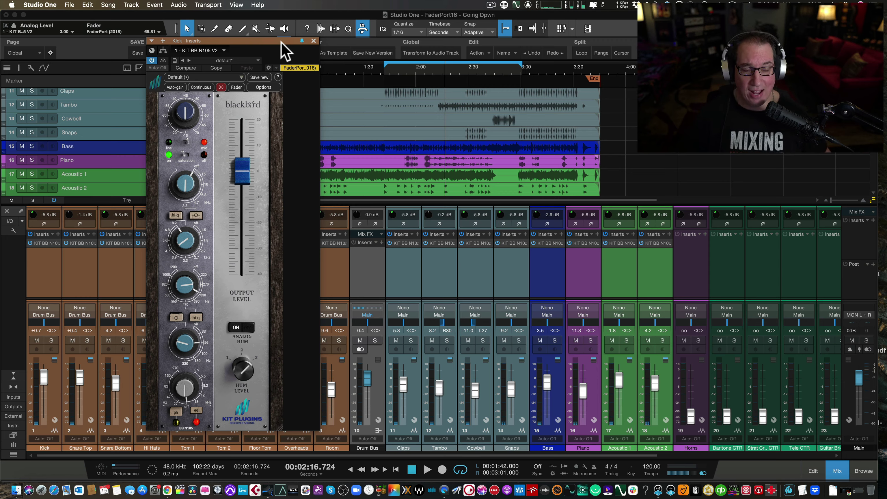
- Nudge the Kick's Blackbird window right twice and resume playback from 2:16
drag(250, 41, 252, 41)
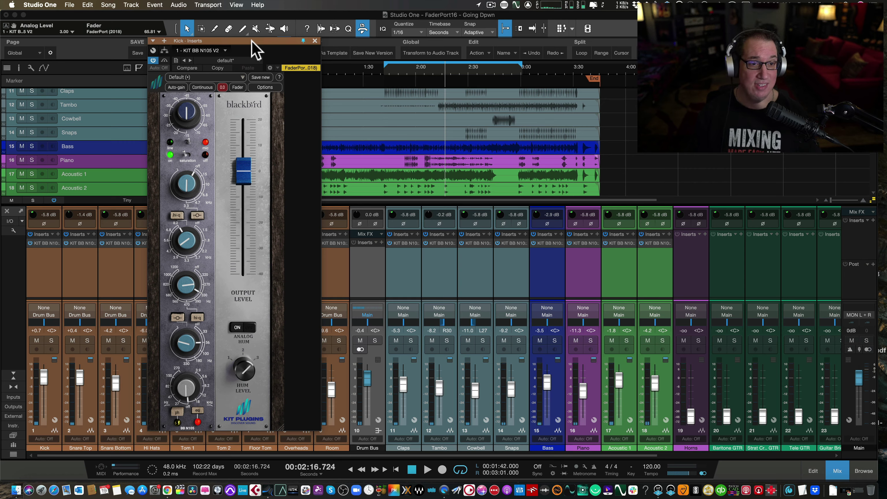
drag(256, 40, 269, 41)
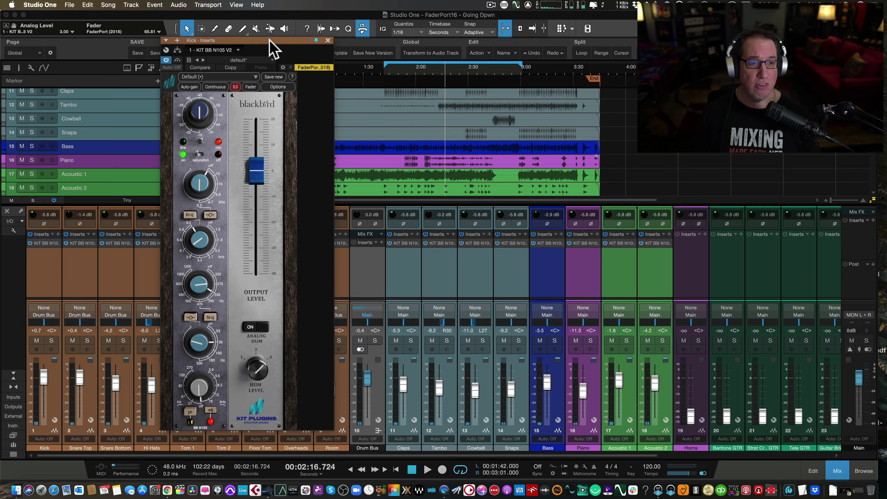
key(space)
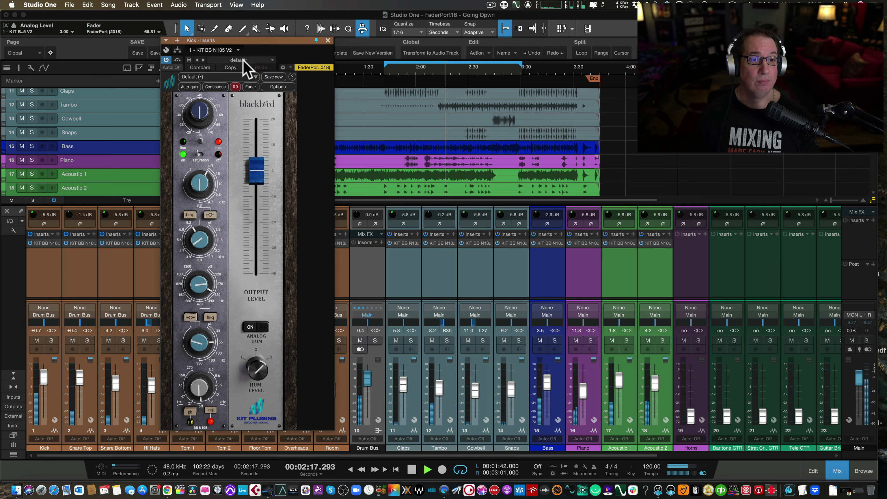
- Bypass and re-enable all channel inserts, stop at 2:28, and reopen the Kick's Blackbird editor
click(327, 40)
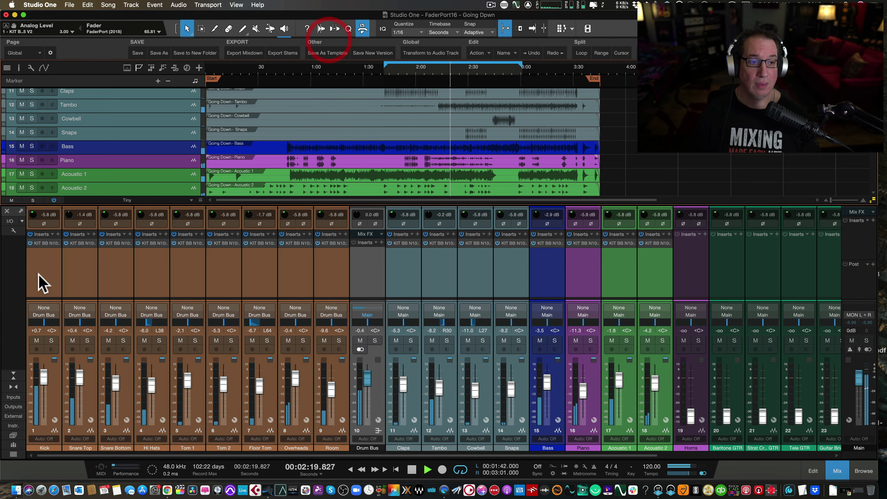
alt+click(29, 234)
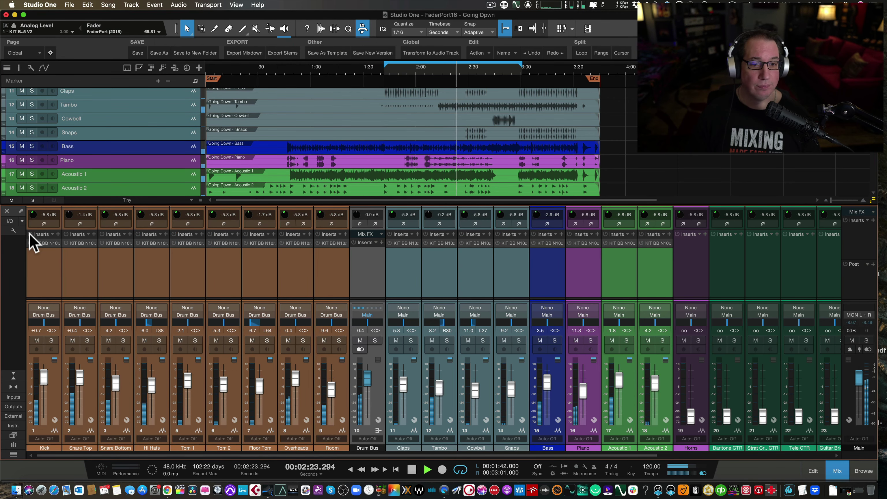
alt+click(29, 233)
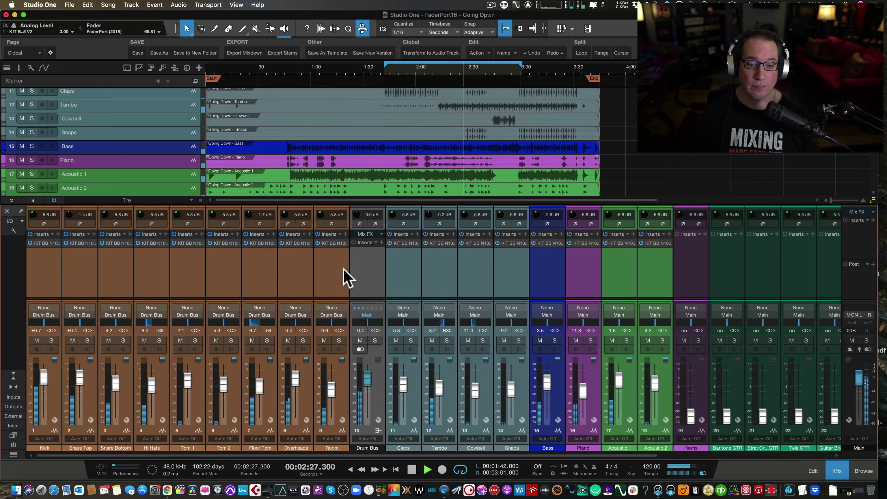
key(space)
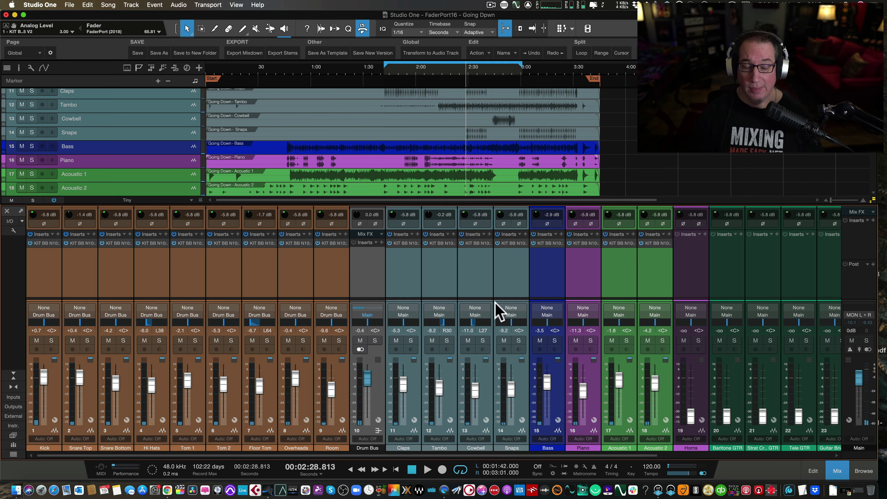
click(40, 243)
- Raise the Kick's KIT BB N105 V2 editor window slightly over the mixer
drag(266, 42, 272, 26)
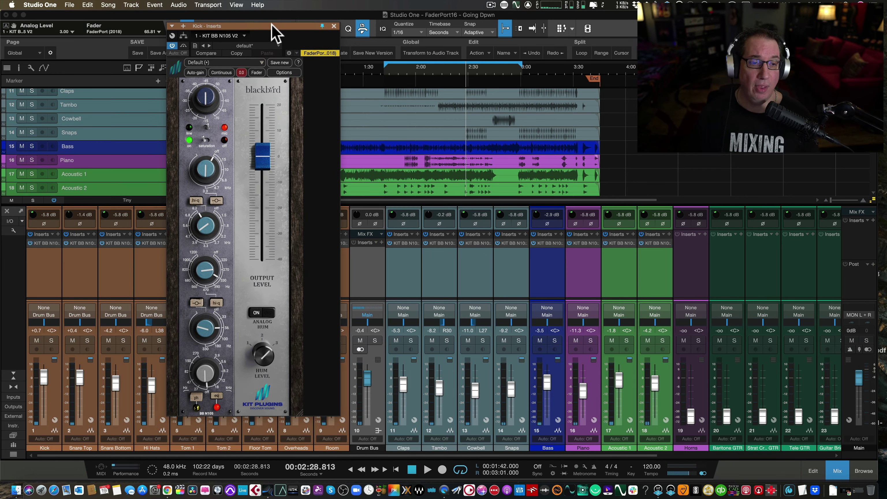